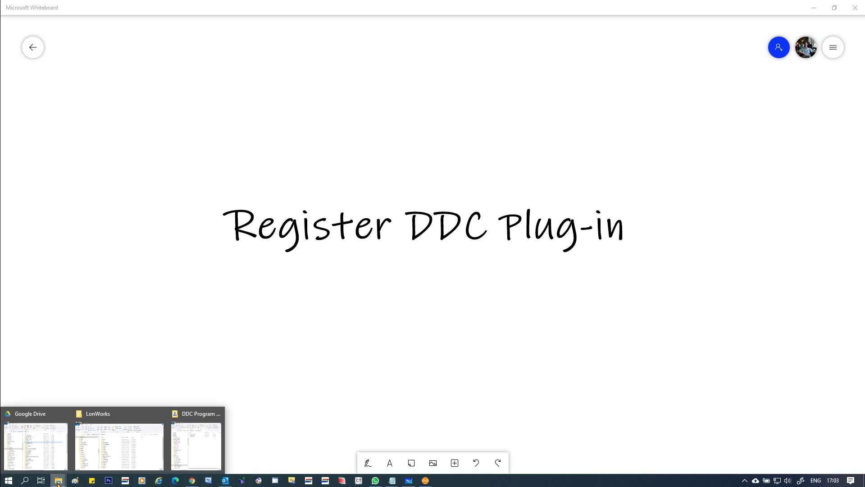
- Bring up the DDC Program Share folder window and open its DDC plugins folder
click(206, 457)
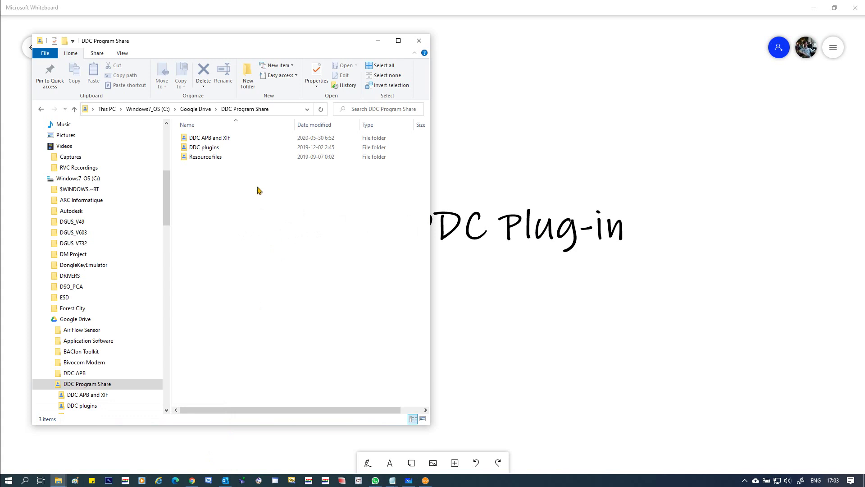
click(199, 151)
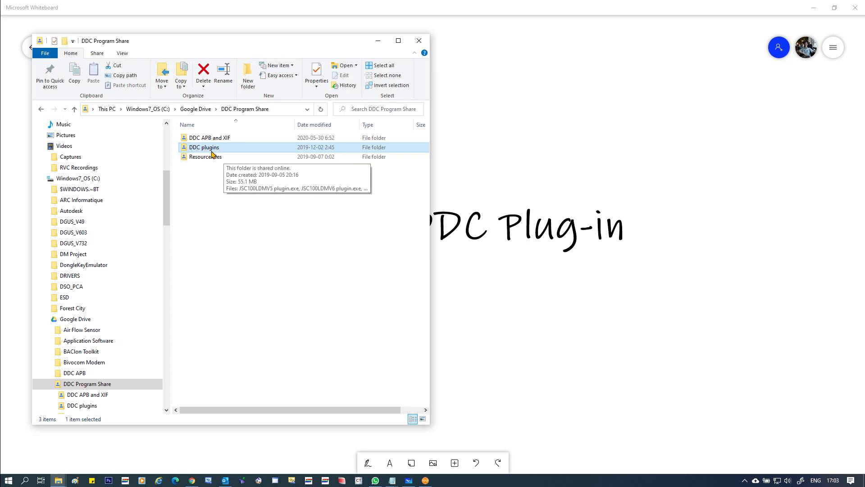
double_click(216, 148)
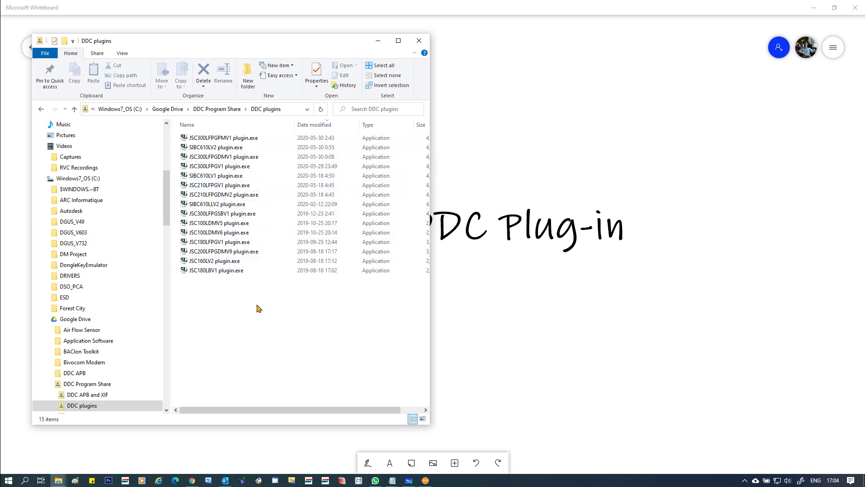
- Bring up the LonWorks folder window beside the DDC plugins window and enlarge it to show more of its contents
click(59, 481)
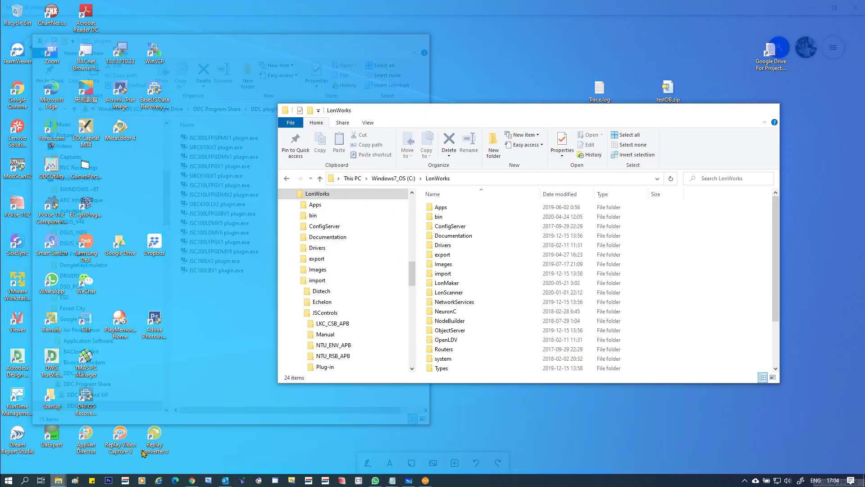
click(142, 448)
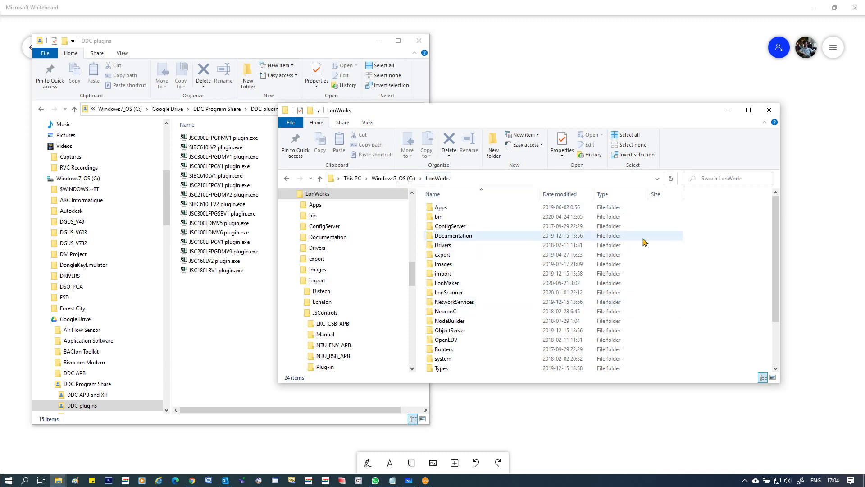
drag(782, 384, 792, 448)
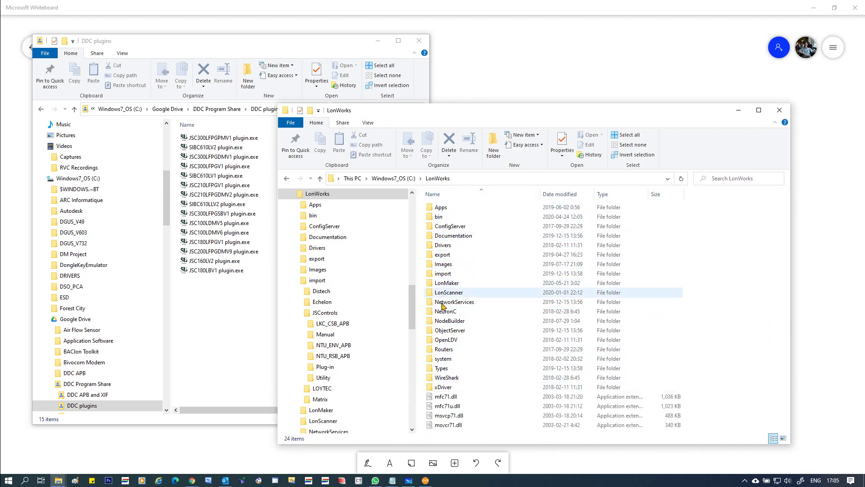
- Open the import folder inside the LonWorks folder
click(463, 274)
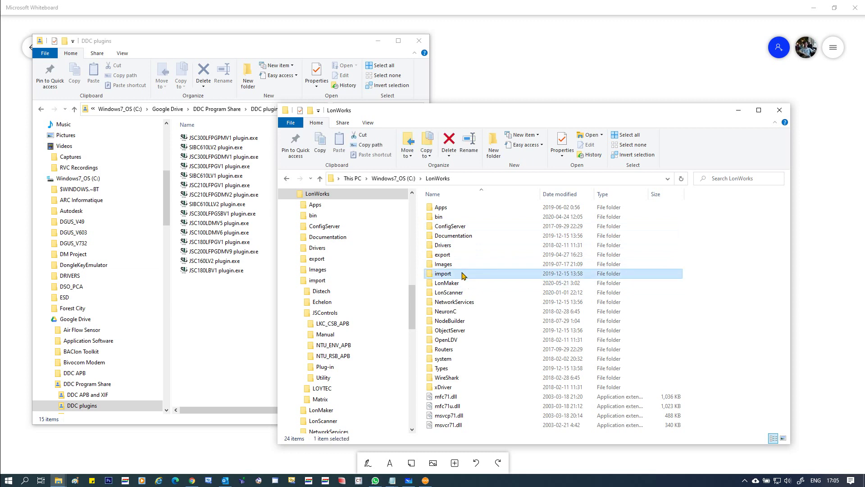
click(453, 369)
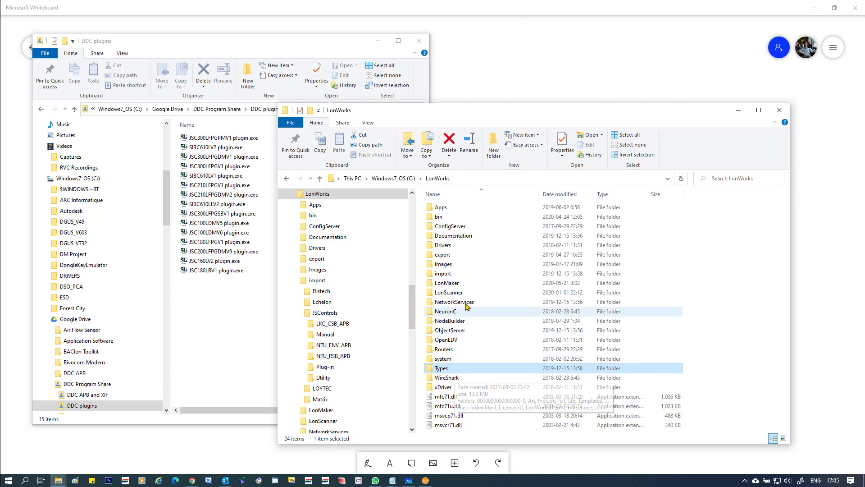
click(463, 273)
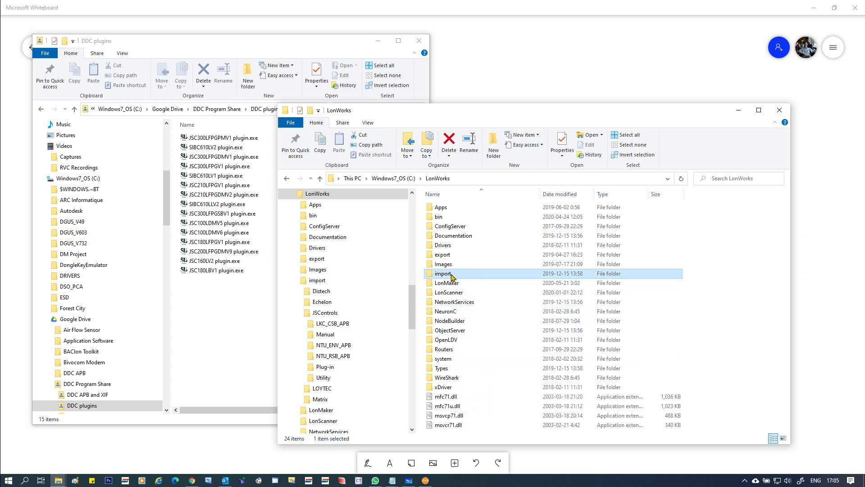
mouse_move(467, 277)
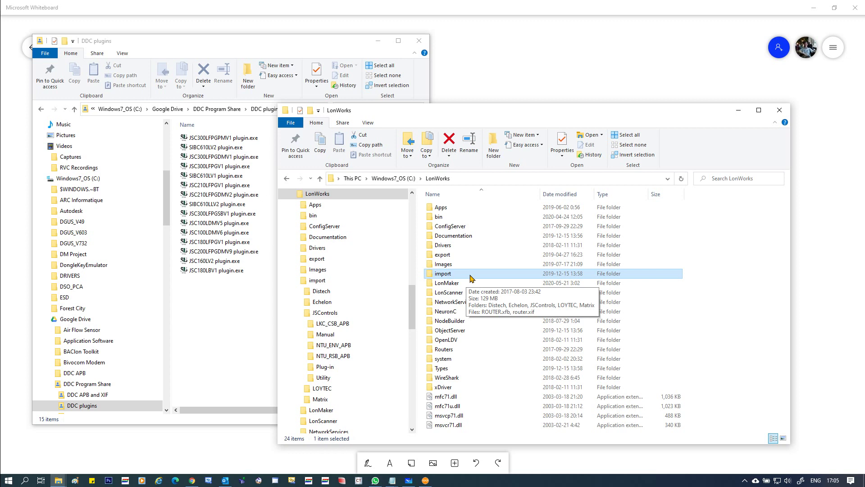
double_click(470, 275)
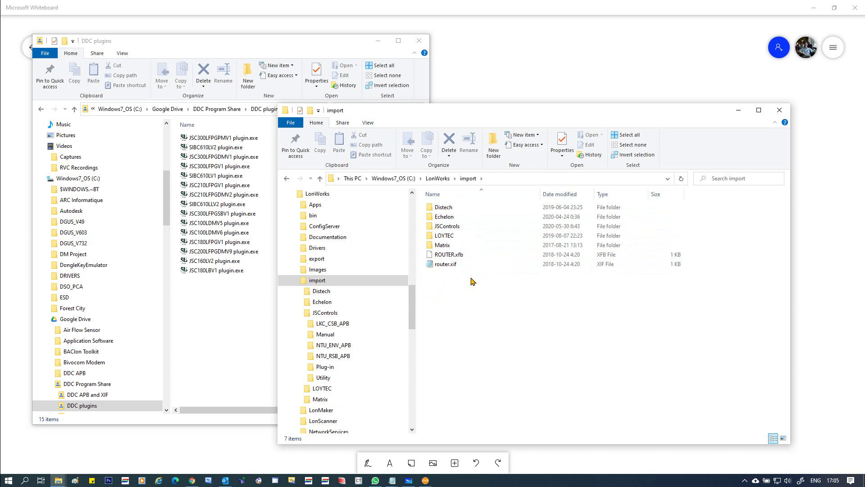
- Go through the manufacturer folders Distech, Echelon, JSControls, LOYTEC and Matrix inside the import folder
click(454, 230)
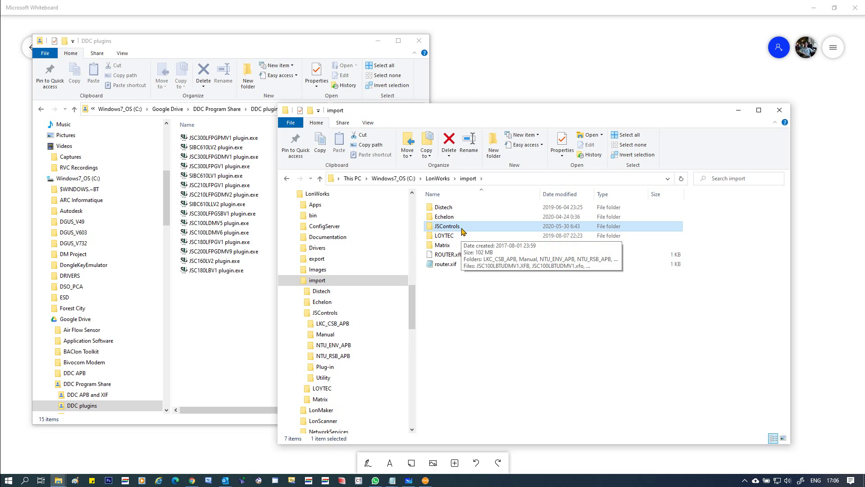
click(445, 247)
click(449, 235)
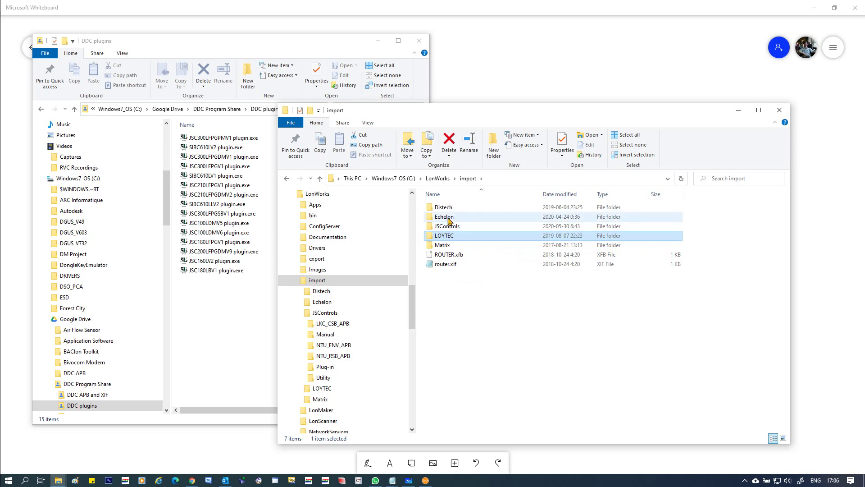
click(449, 219)
click(447, 210)
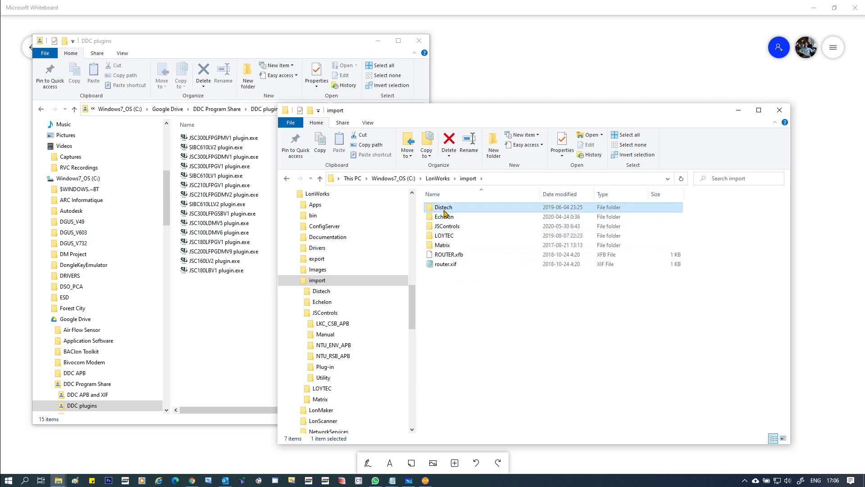
click(450, 219)
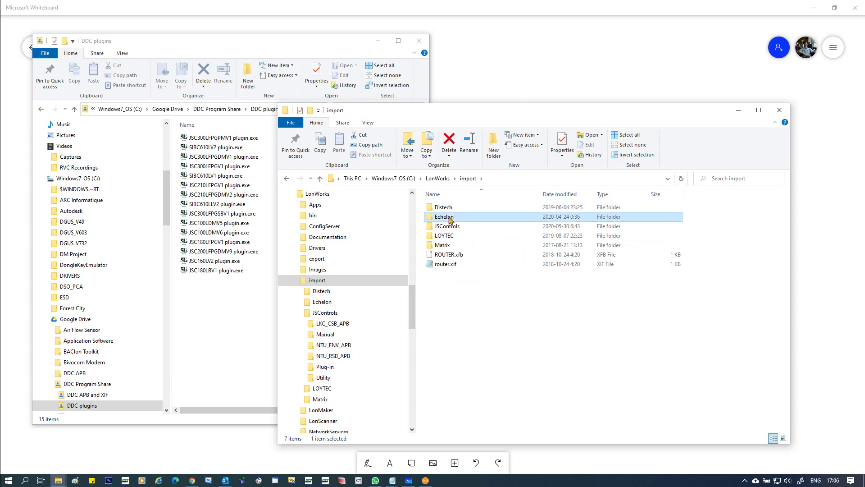
click(449, 238)
click(448, 247)
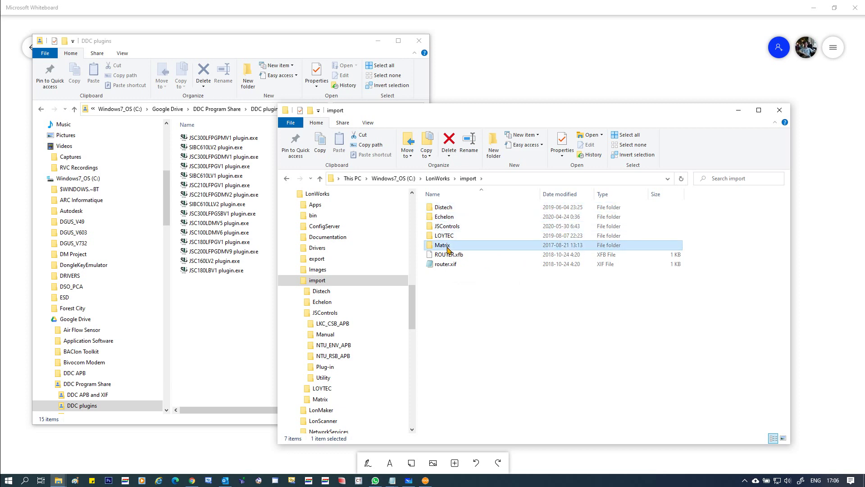
click(454, 299)
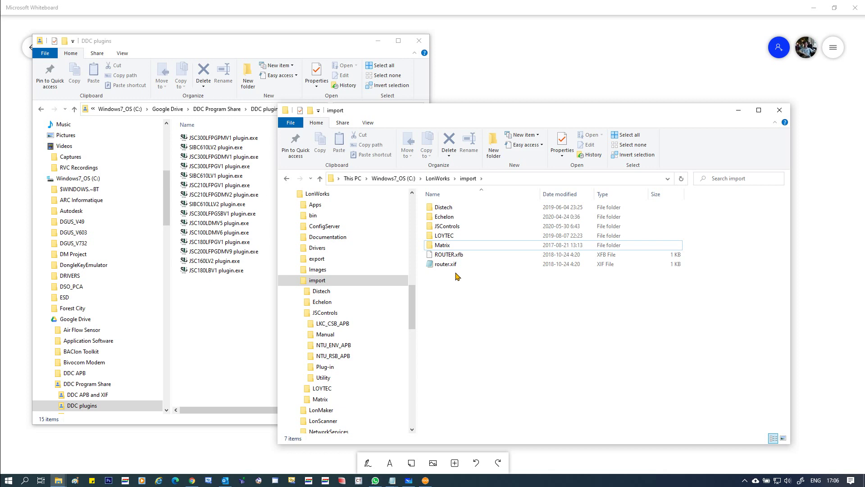
- Open the JSControls folder inside import and look through its APB, XFB, XFO and XIF device files
double_click(455, 231)
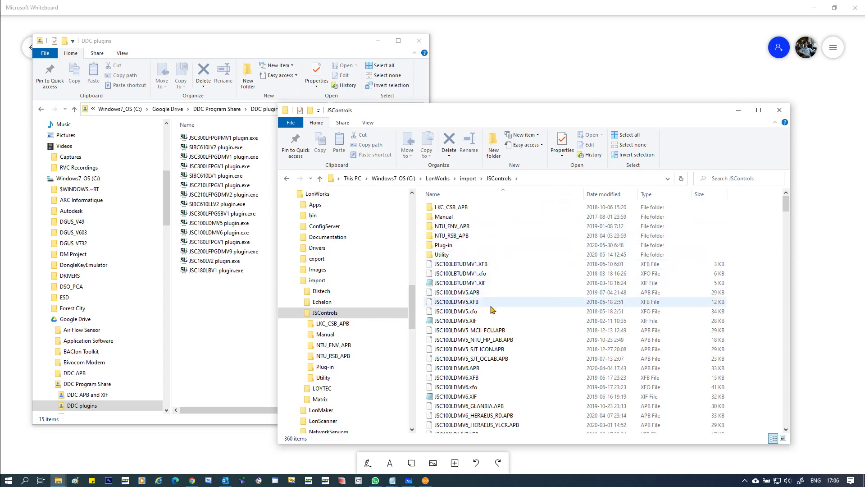
click(485, 284)
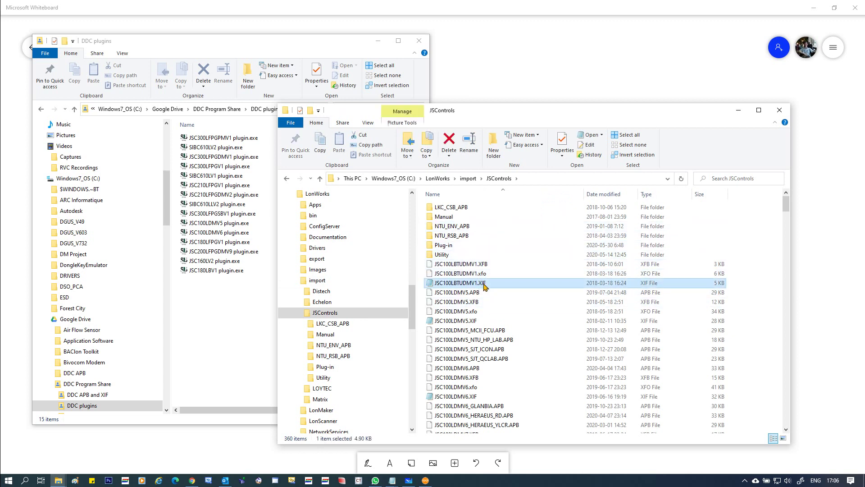
click(485, 266)
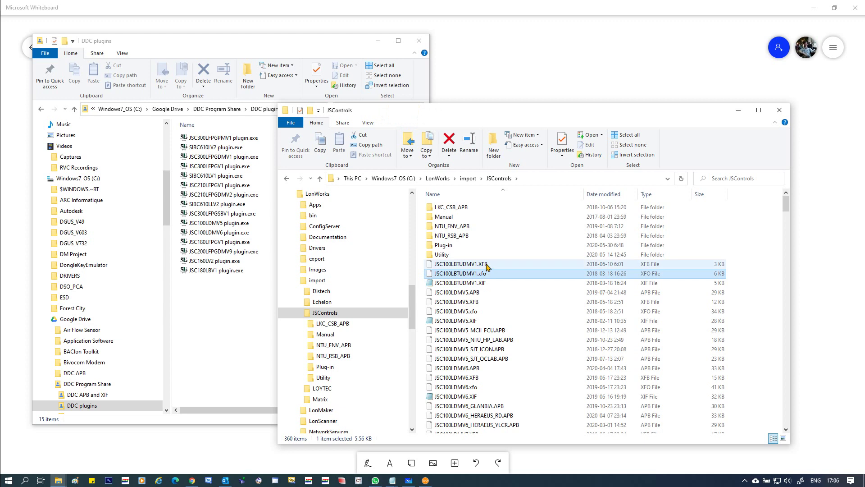
click(479, 293)
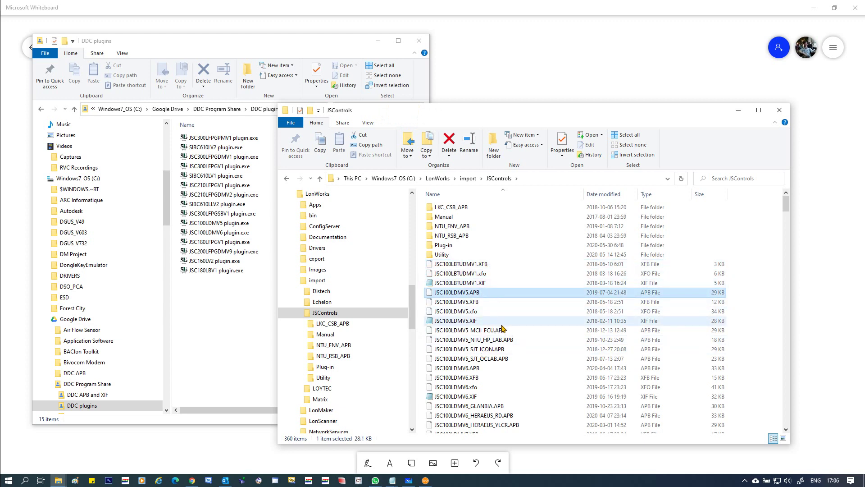
scroll(539, 329, down, 7)
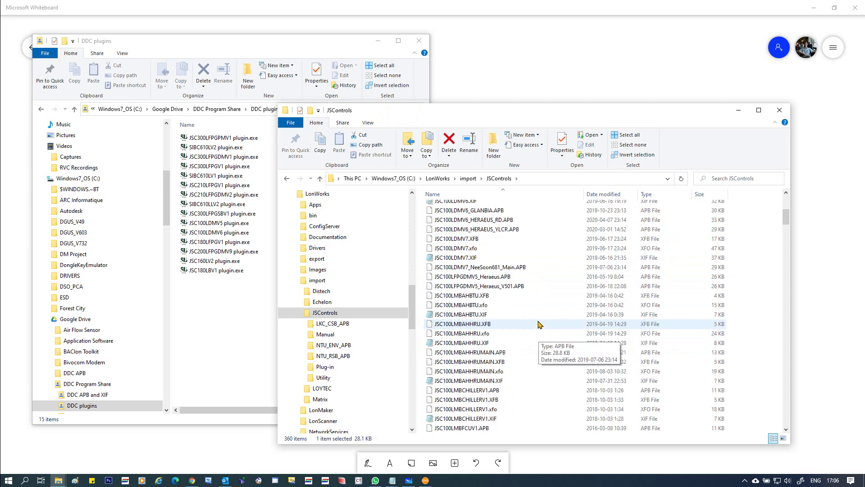
scroll(538, 324, down, 5)
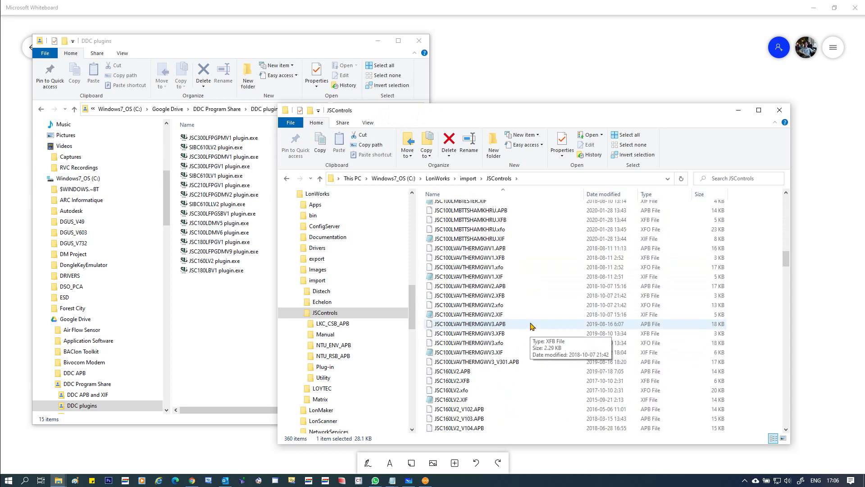
scroll(530, 322, up, 12)
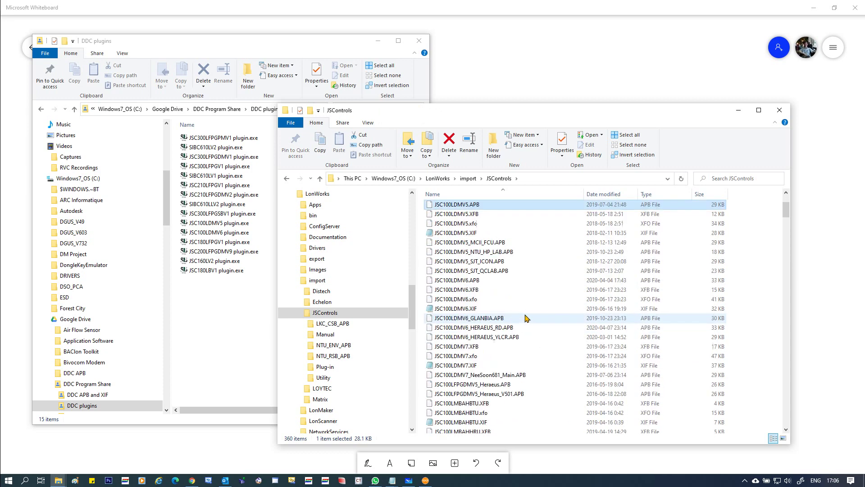
scroll(527, 318, up, 3)
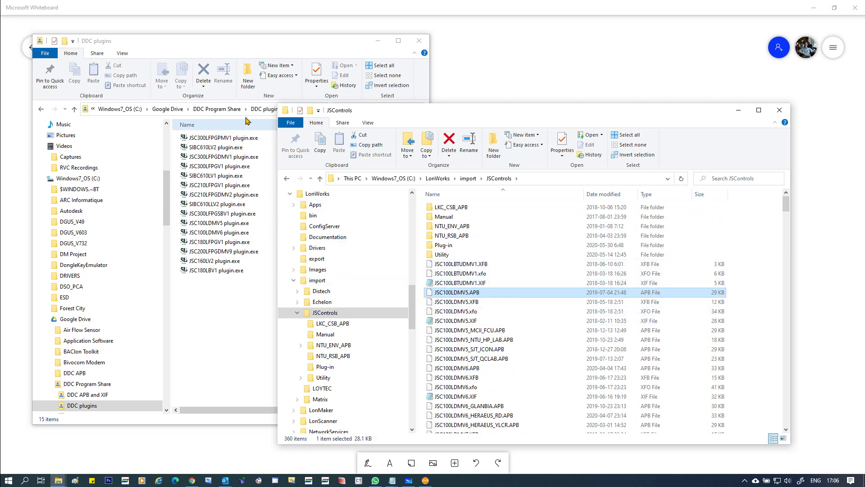
- Return to DDC Program Share in the shared-files window and open the DDC APB and XIF folder
click(250, 43)
click(220, 109)
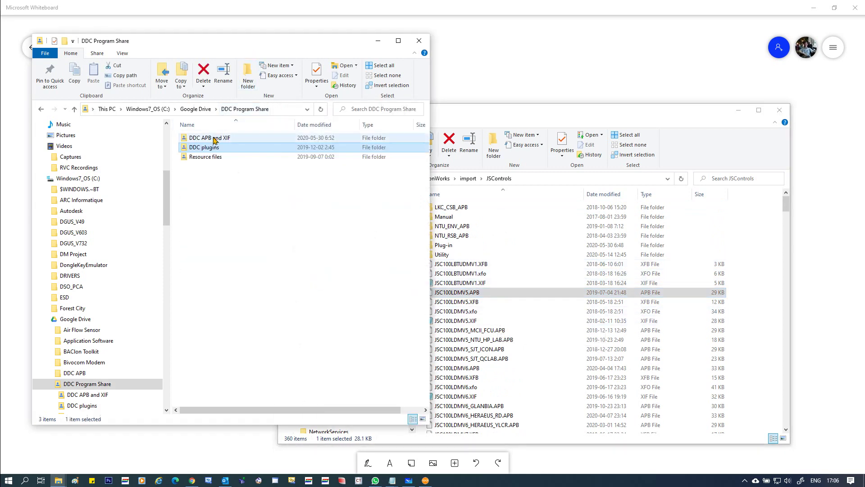
click(202, 139)
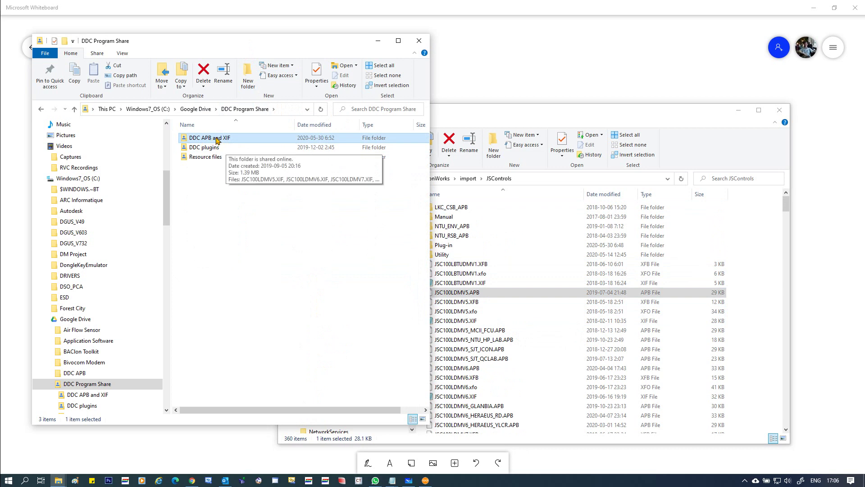
double_click(217, 140)
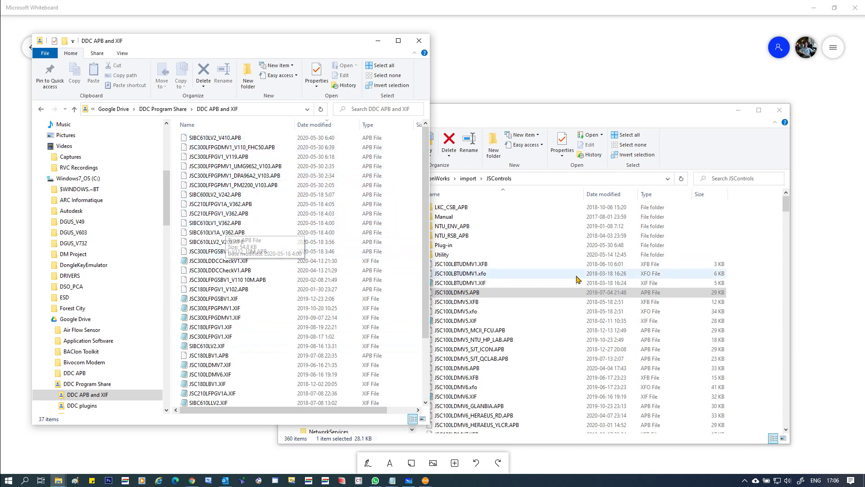
- Switch back to the JSControls window and open its Plug-in folder
click(764, 293)
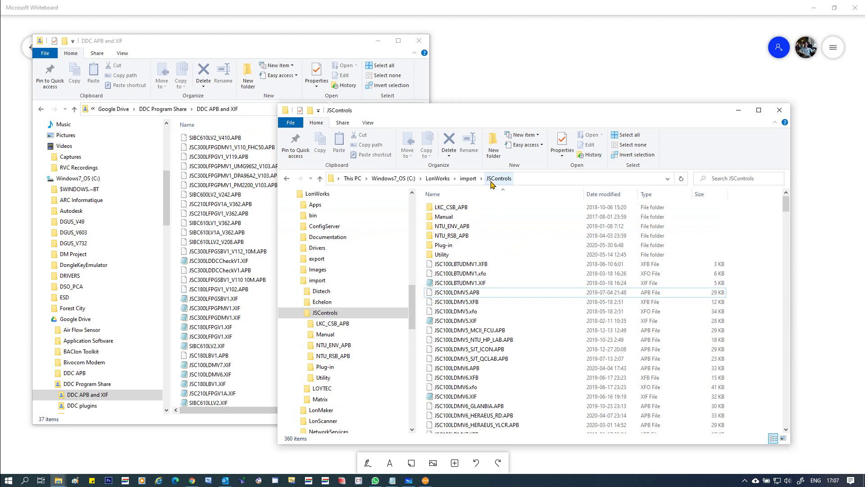
click(460, 247)
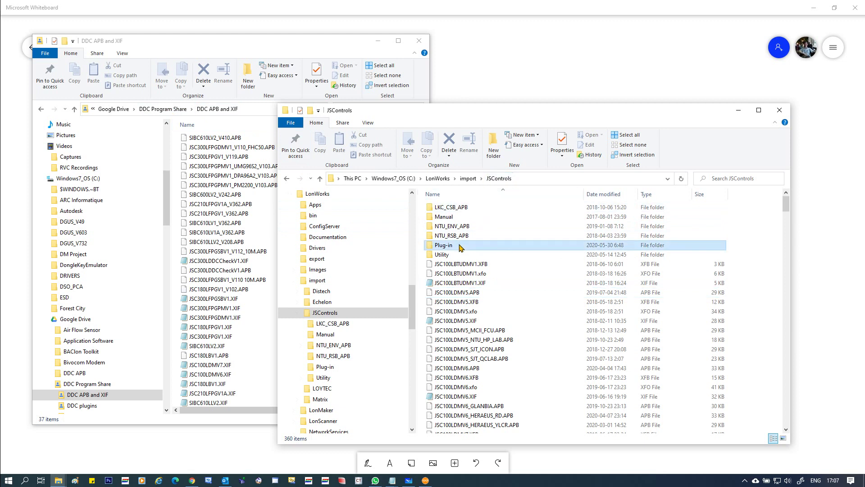
double_click(446, 247)
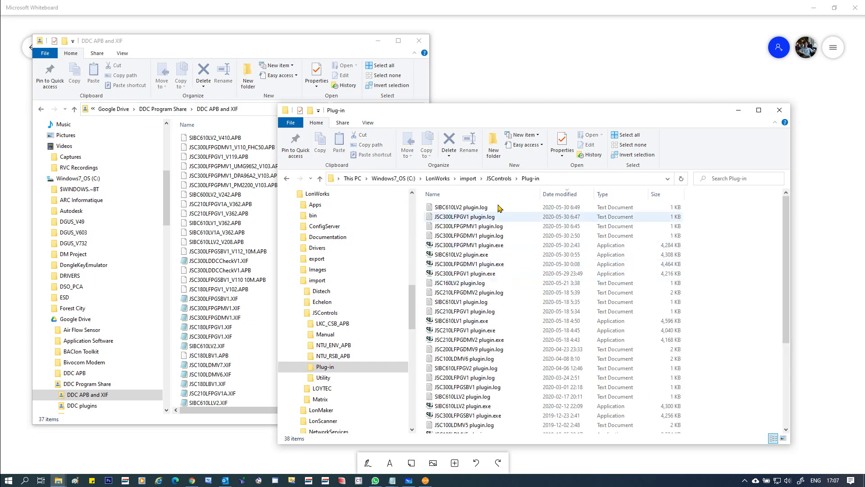
- Navigate the shared-files window through Google Drive and DDC Program Share to DDC plugins, and return to the JSControls Plug-in window
click(170, 111)
click(171, 111)
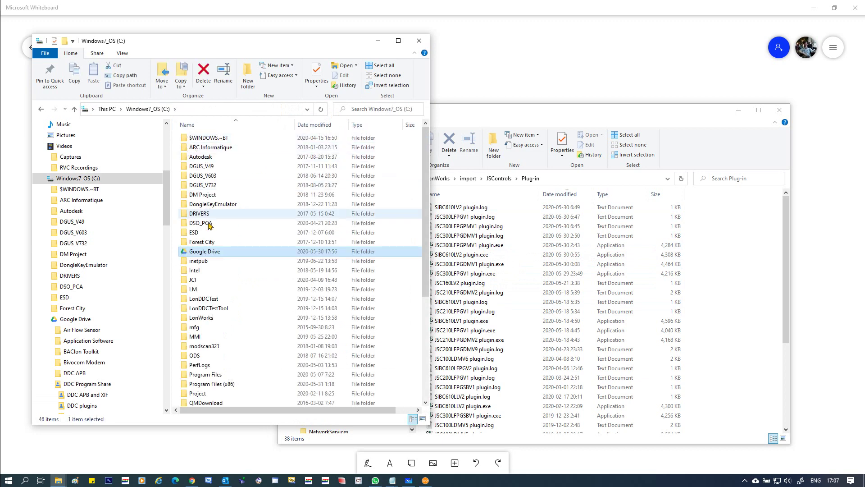
double_click(210, 250)
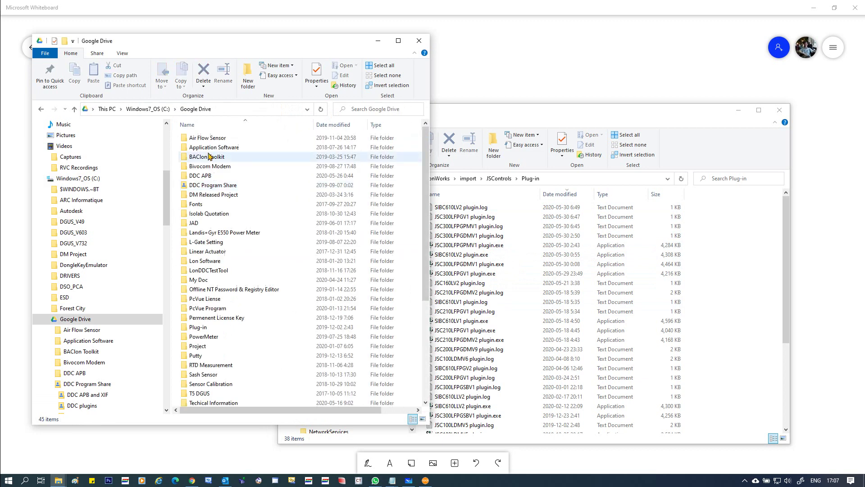
double_click(207, 185)
double_click(204, 146)
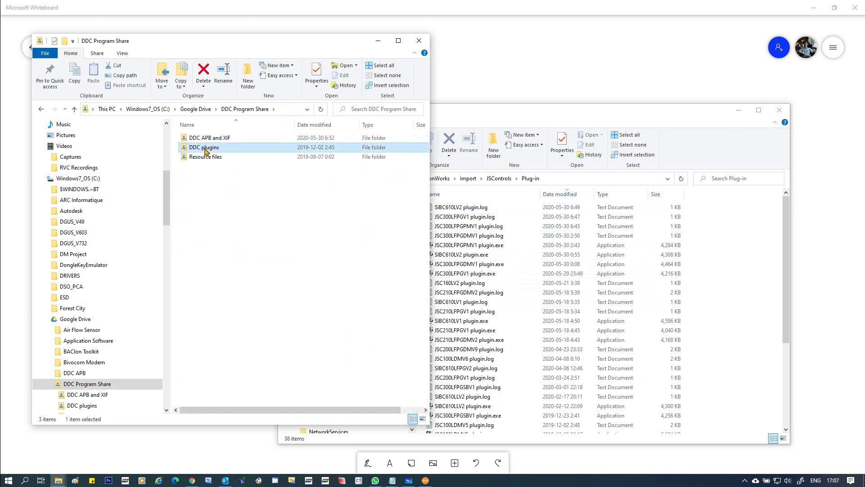
click(741, 301)
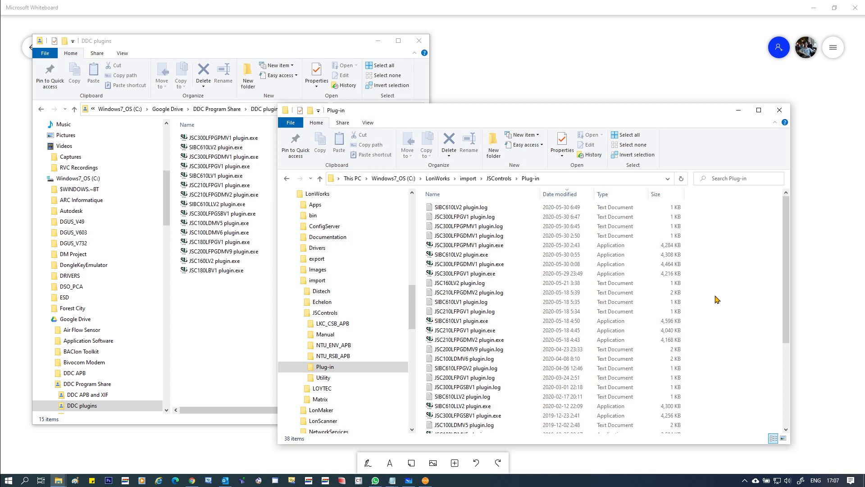
click(472, 249)
mouse_move(472, 249)
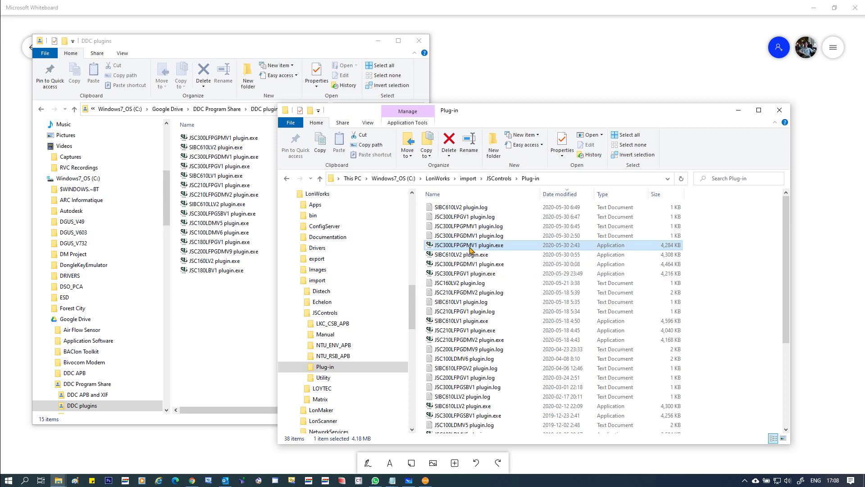
right_click(471, 249)
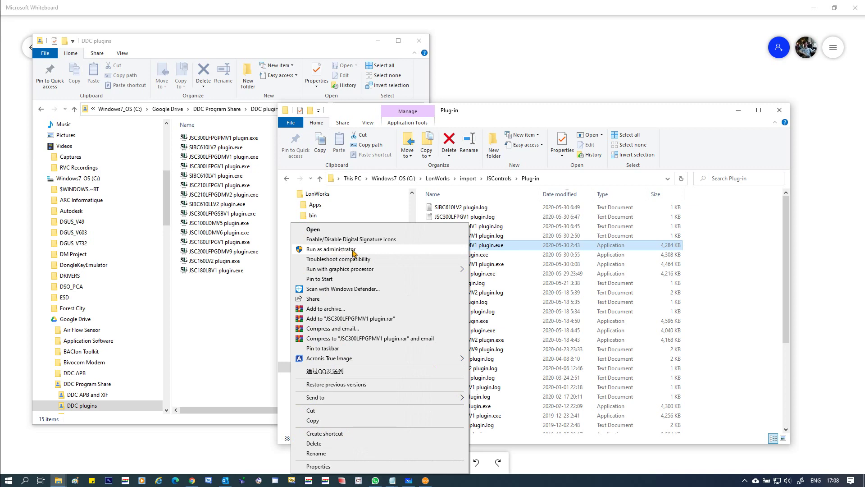
click(518, 248)
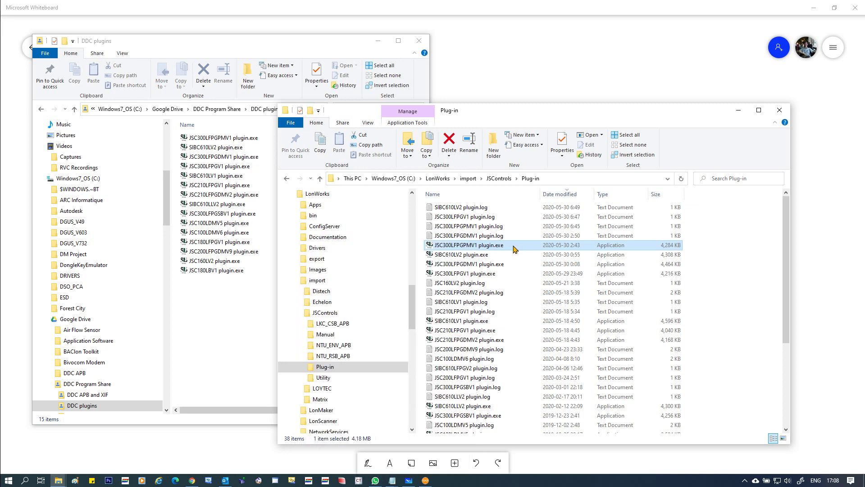
key(Down)
key(Down)
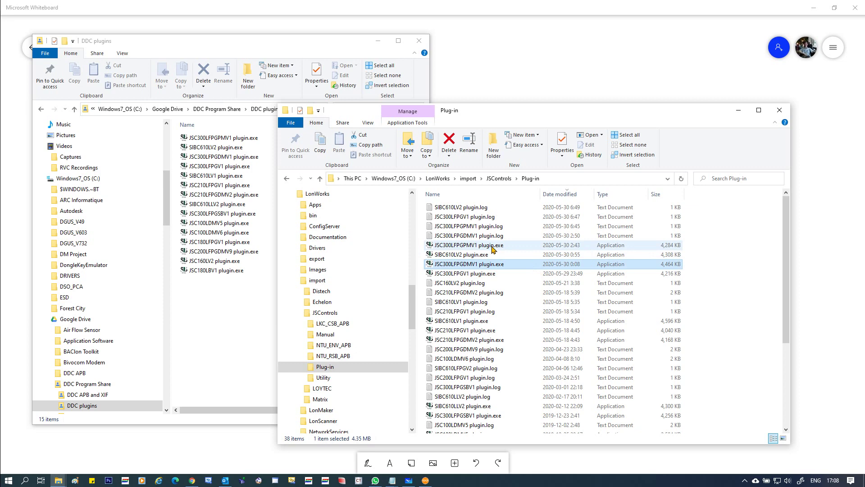
- Run JSC300LFPGPMV1 plugin.exe without administrator rights and try to register the plug-in
click(492, 249)
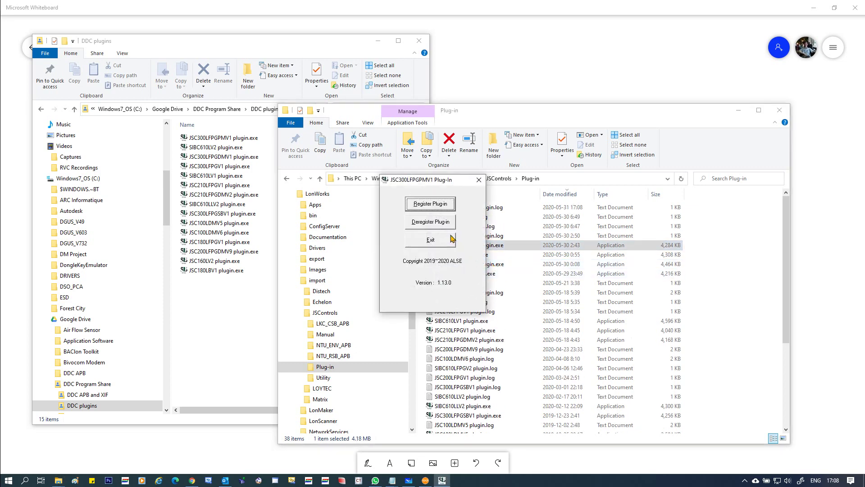
click(441, 208)
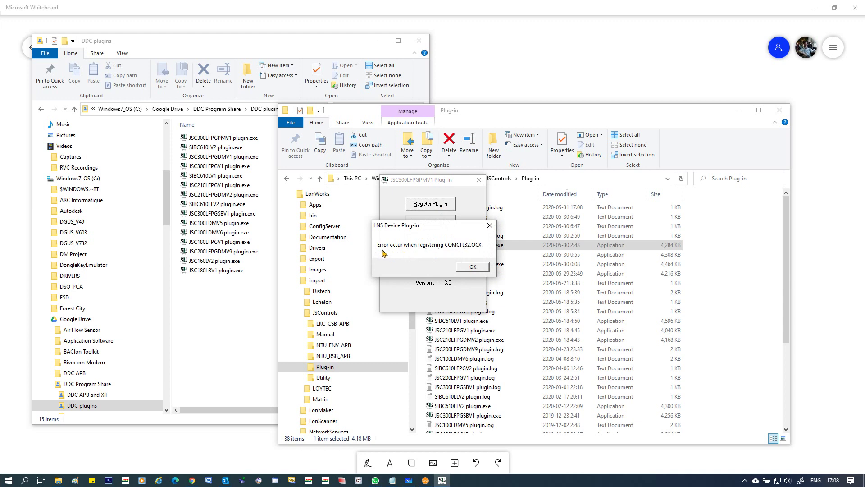
click(471, 267)
click(471, 267)
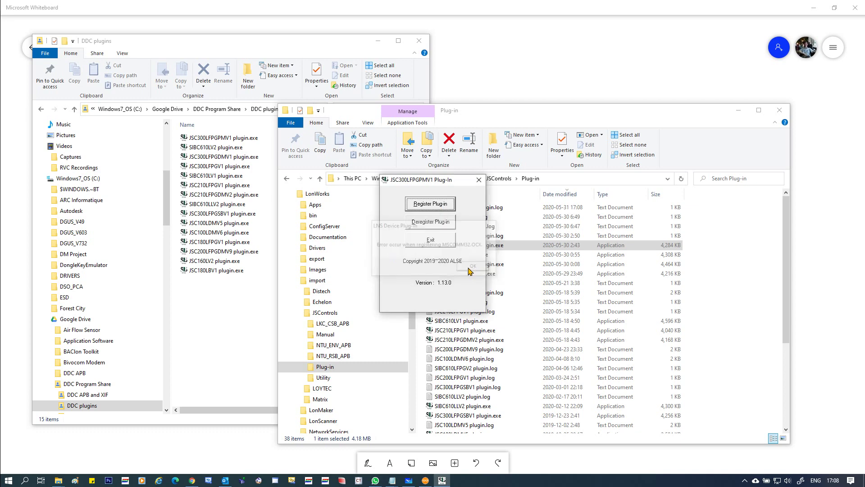
click(470, 280)
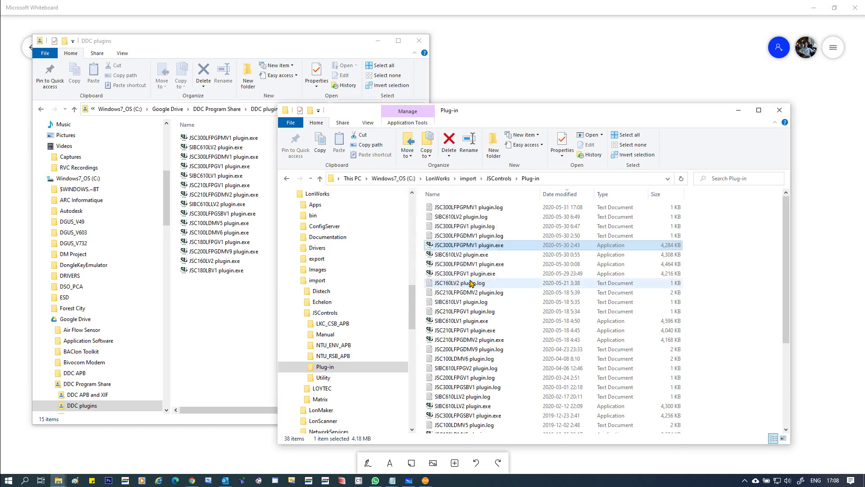
- Run JSC300LFPGPMV1 plugin.exe as administrator, allow it to make changes, and register the plug-in
right_click(500, 247)
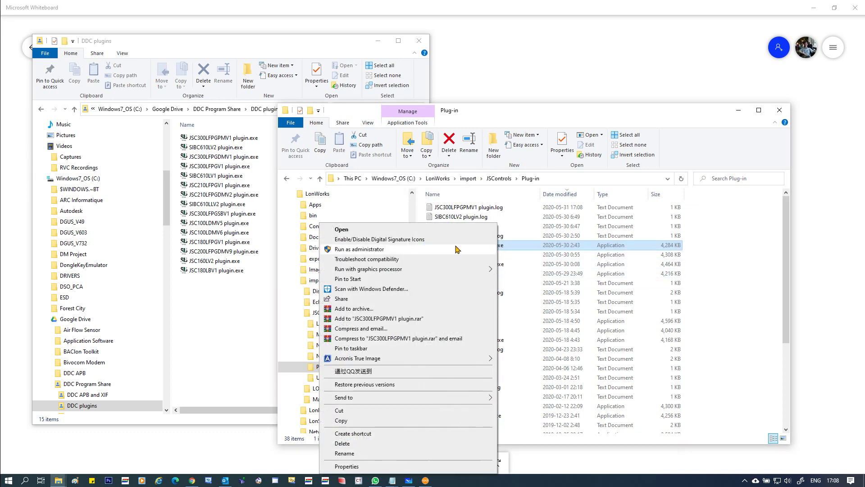
click(406, 252)
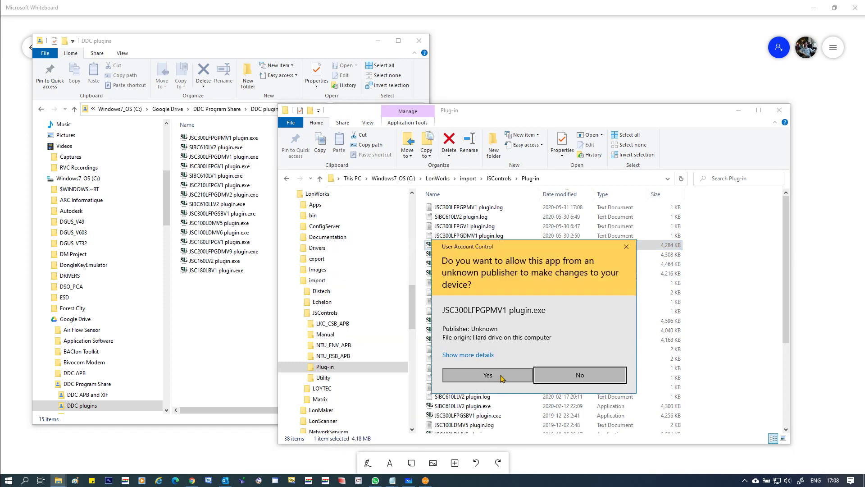
click(501, 377)
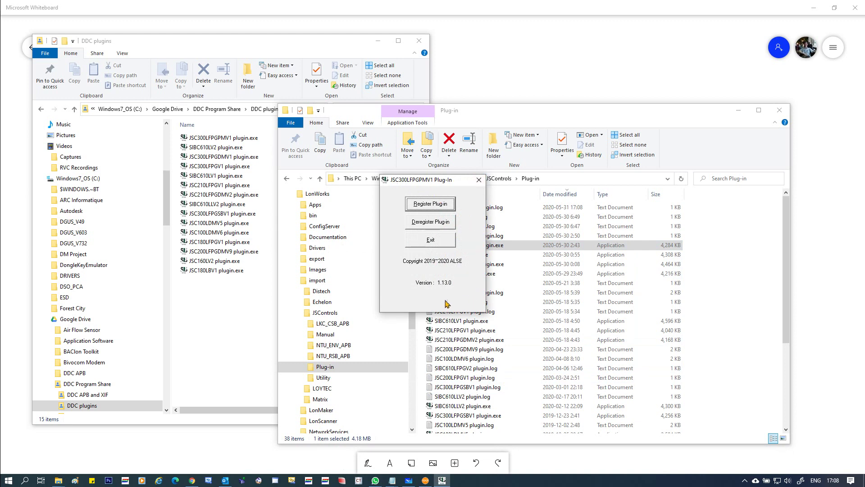
click(435, 205)
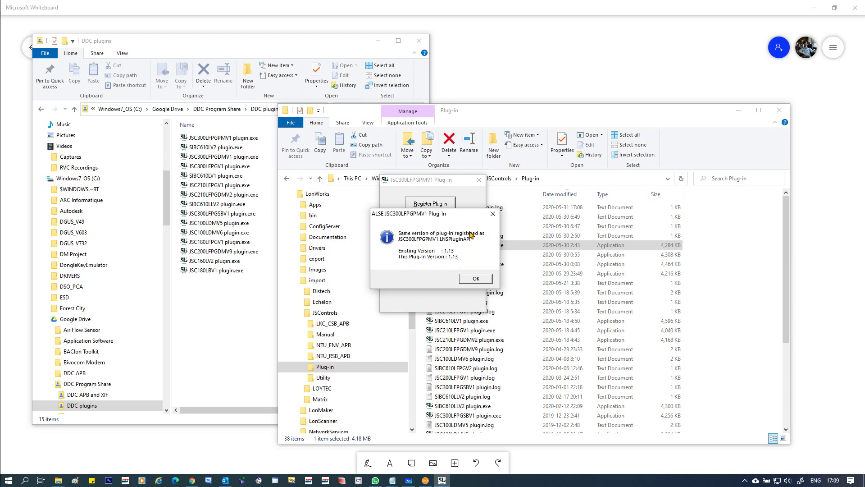
click(474, 279)
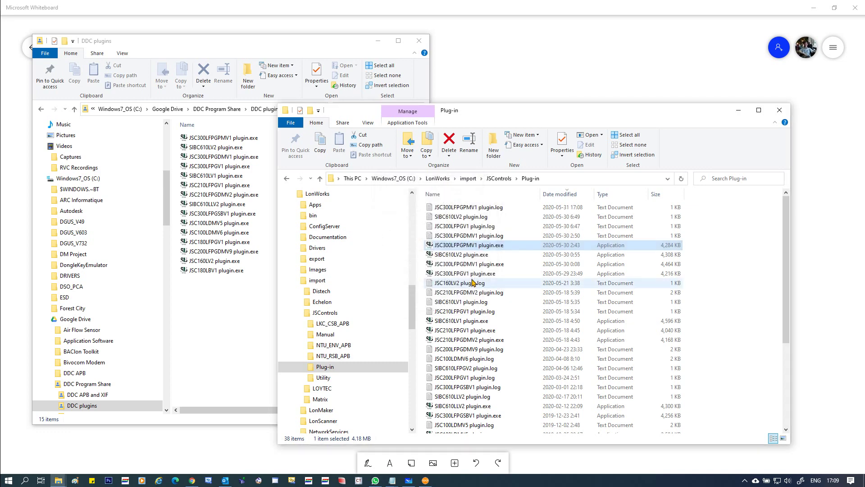
- Register the SIBC610LV2 plug-in by running SIBC610LV2 plugin.exe with administrator rights, then clear the file selection
click(490, 256)
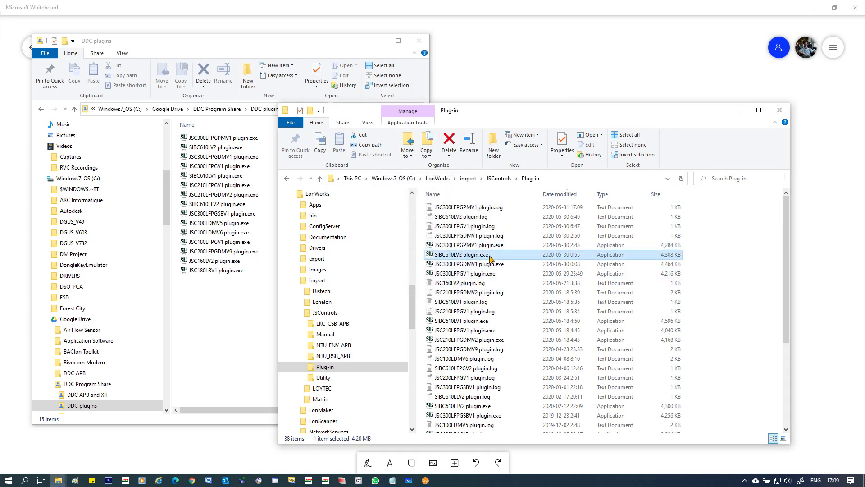
right_click(490, 256)
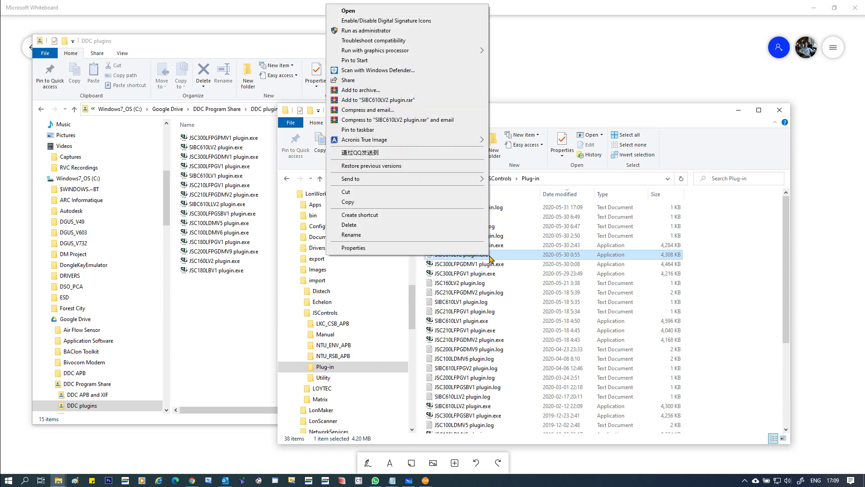
click(389, 32)
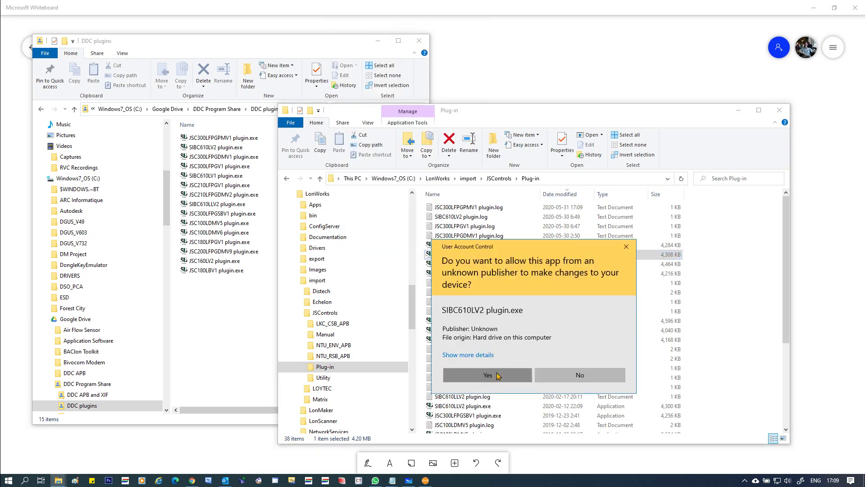
click(498, 375)
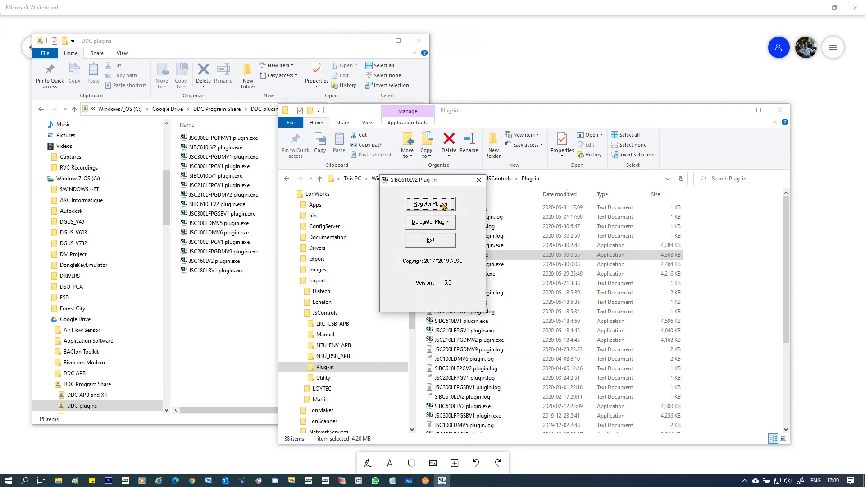
click(443, 206)
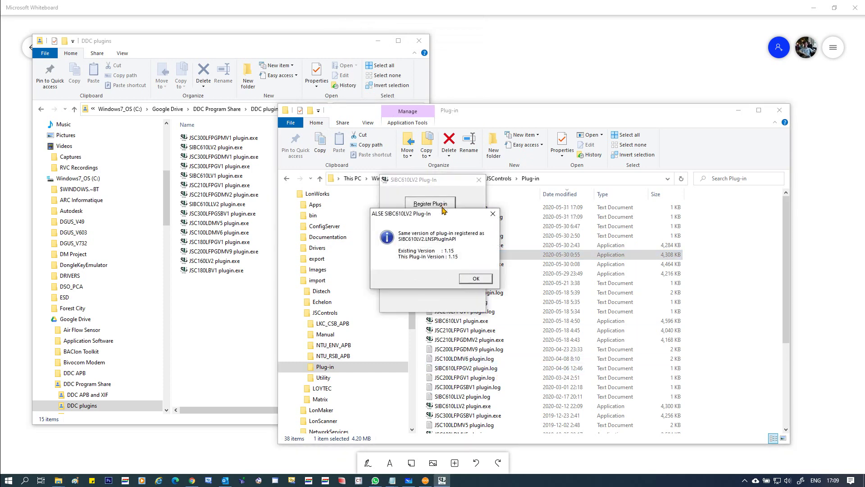
click(472, 279)
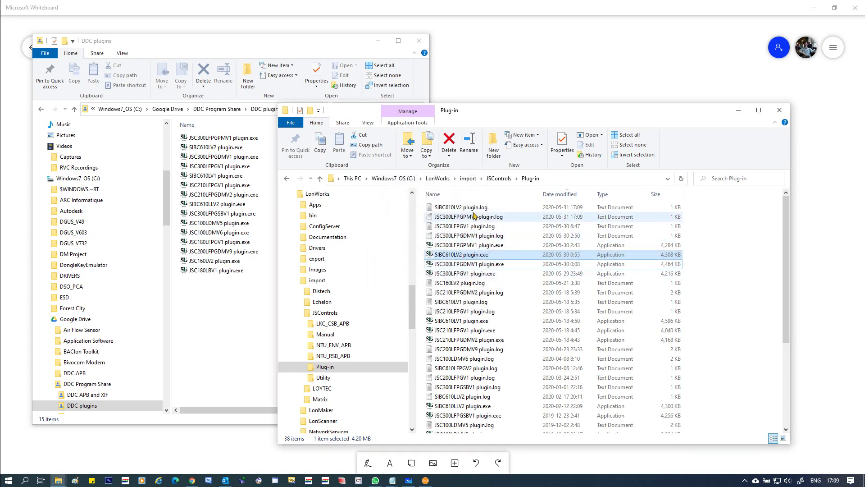
click(747, 308)
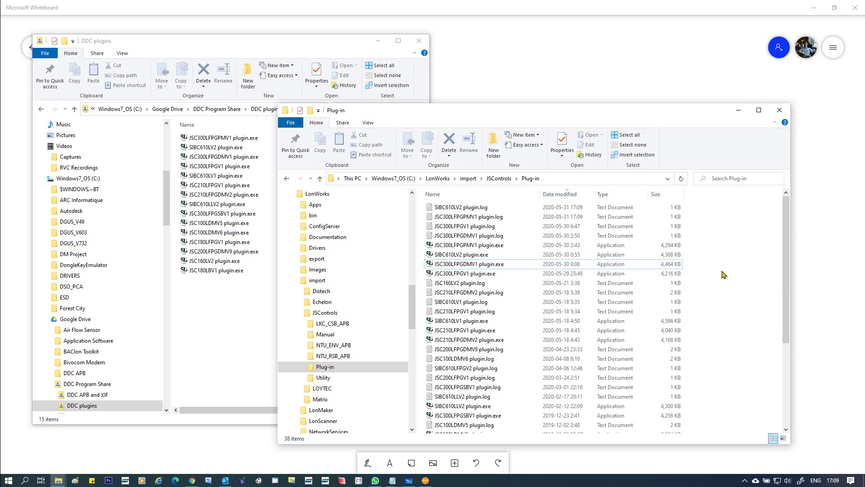
- Switch to the Echelon IzoT CT Design Manager and look through the list of existing network databases
click(359, 480)
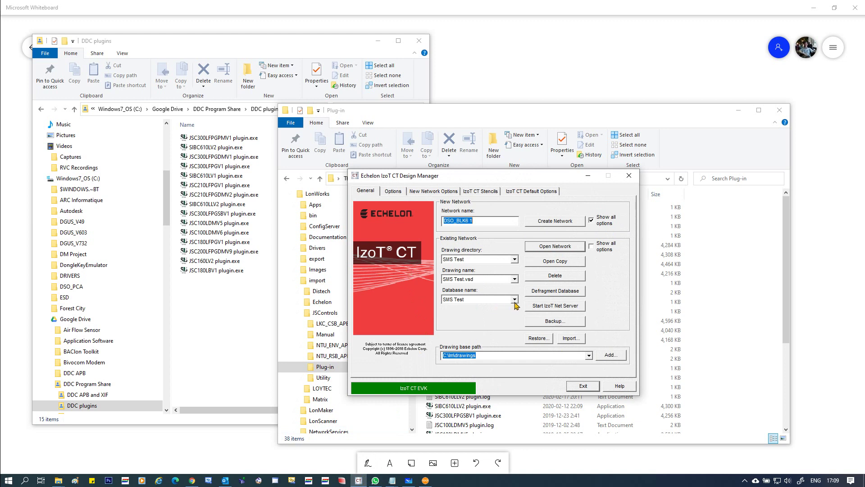
click(514, 300)
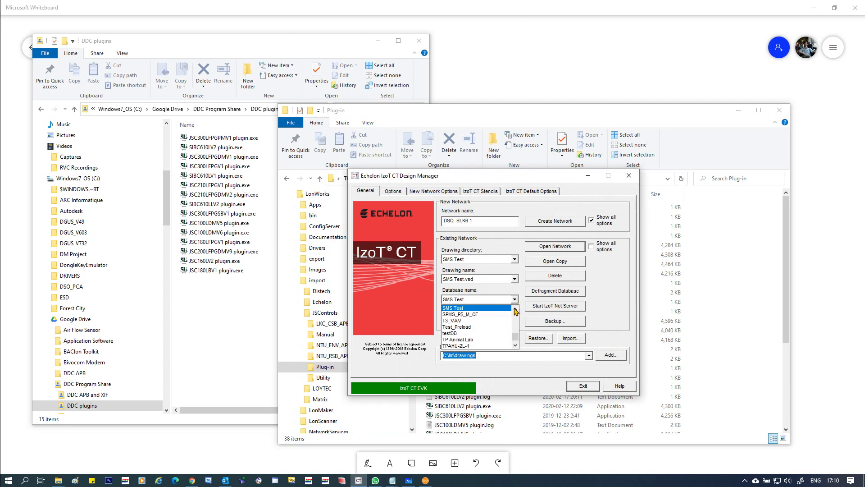
click(515, 310)
click(516, 310)
click(515, 310)
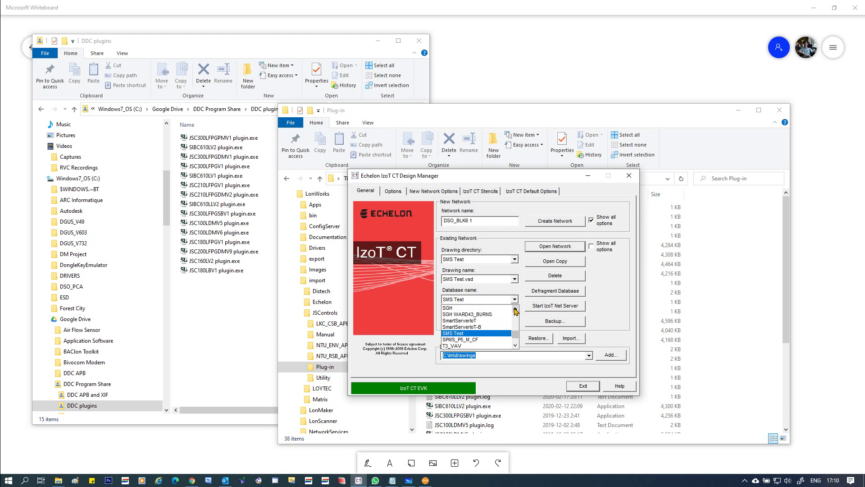
click(515, 310)
click(515, 310)
click(515, 310)
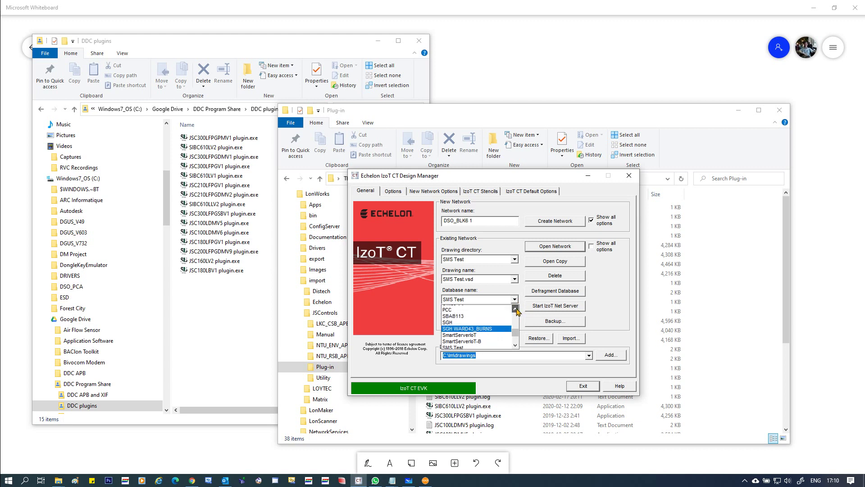
click(515, 310)
click(515, 309)
click(515, 309)
click(515, 309)
click(515, 309)
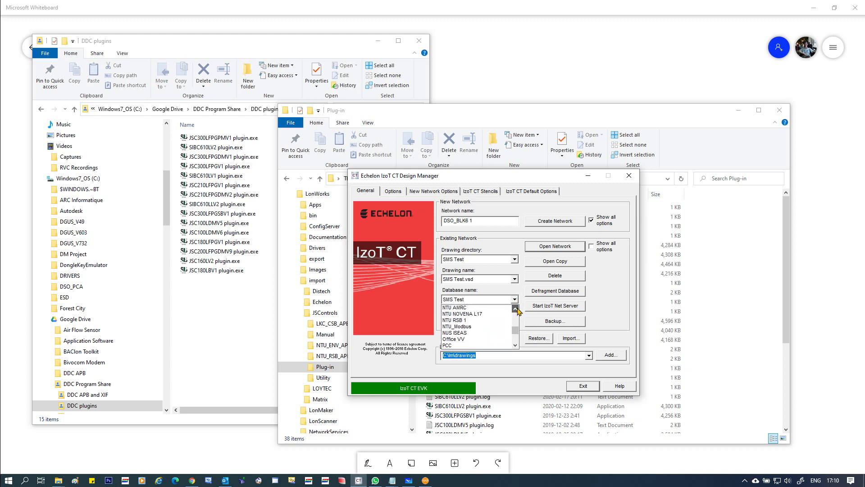
click(515, 310)
click(516, 346)
click(516, 346)
click(516, 346)
click(515, 346)
click(515, 346)
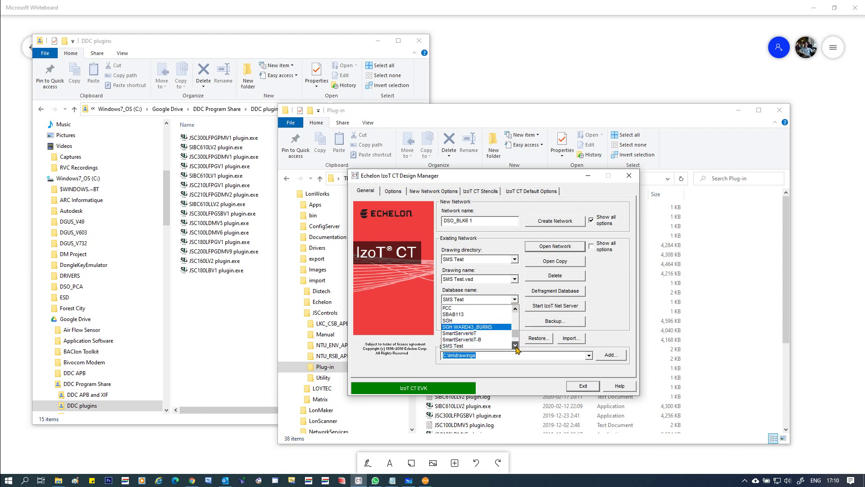
click(516, 345)
click(516, 346)
click(516, 346)
click(516, 346)
click(516, 346)
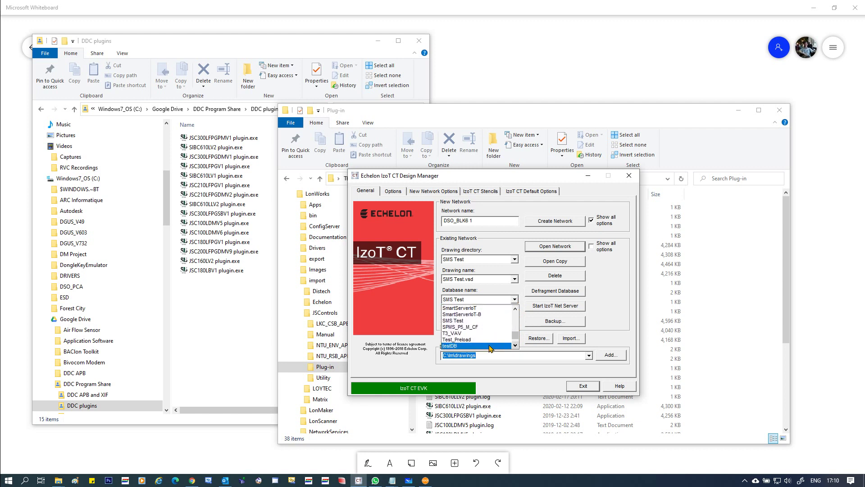
- Choose the SMS Test database, open its network, and bring the resulting Visio drawing to the front
click(466, 321)
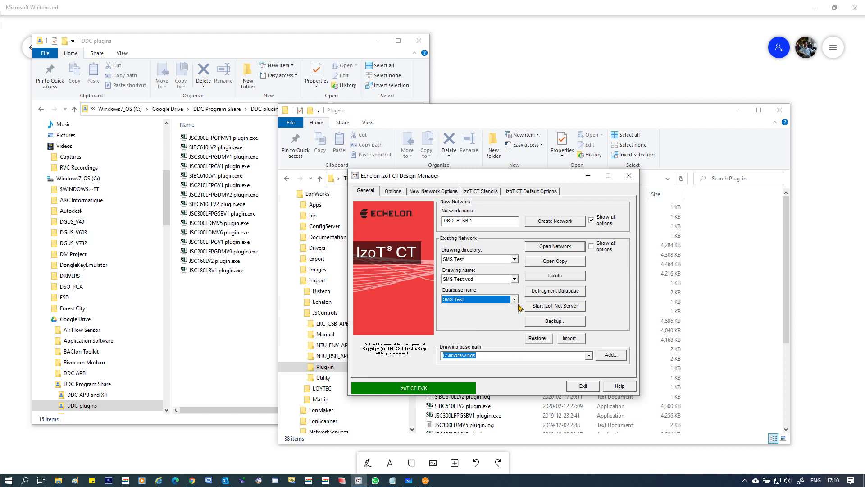
click(549, 250)
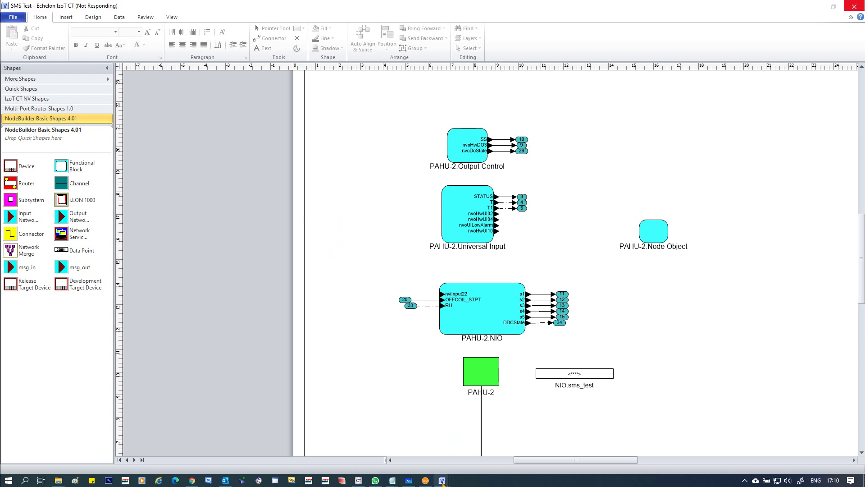
mouse_move(442, 482)
click(476, 441)
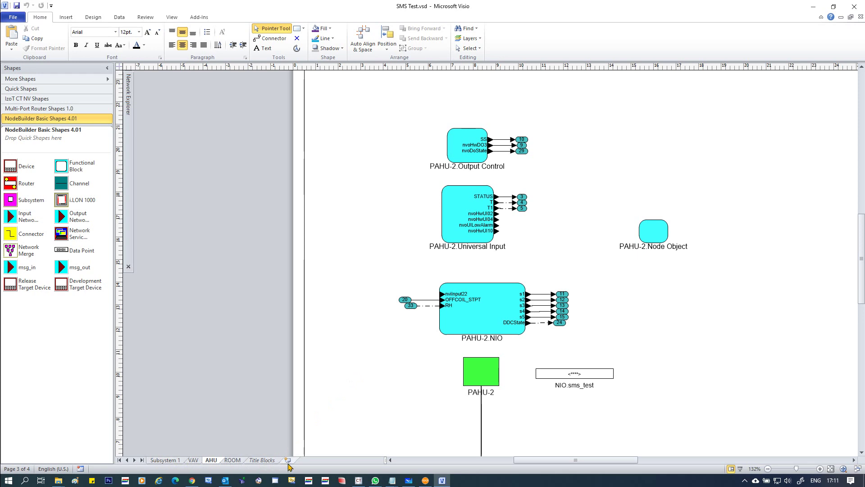
- Look through the Subsystem 1, VAV, AHU and ROOM pages of the network drawing and return to Subsystem 1
click(166, 461)
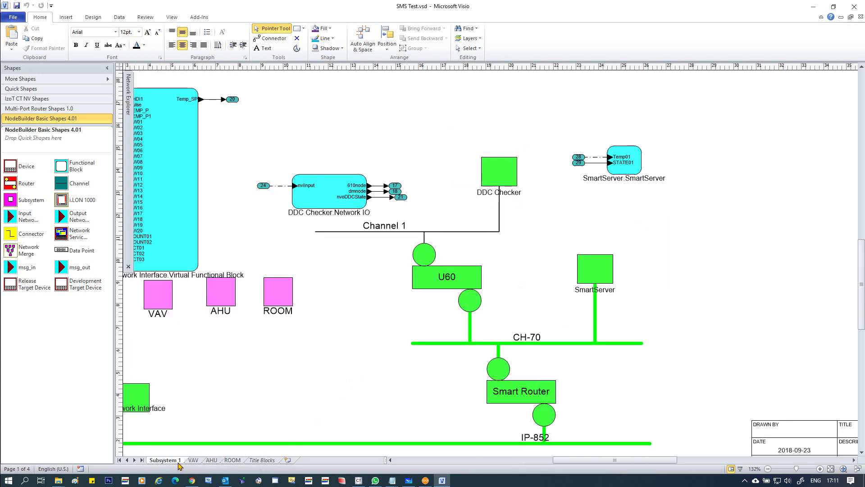
click(193, 460)
click(211, 461)
click(233, 461)
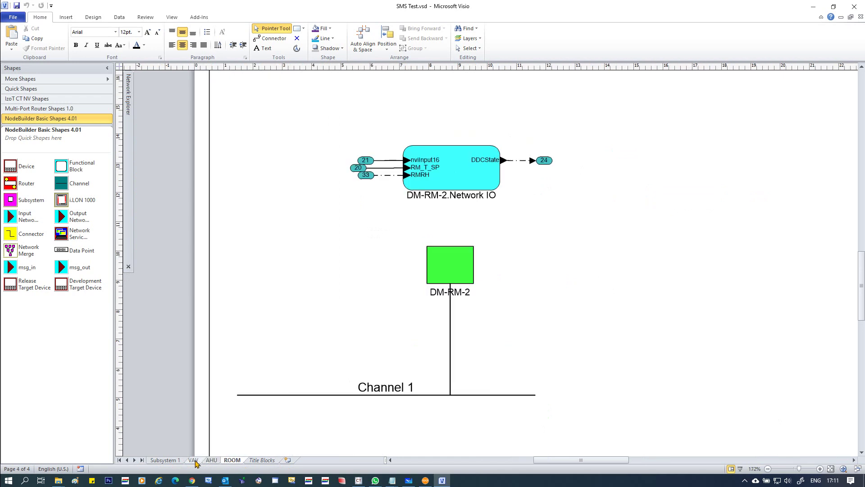
click(165, 460)
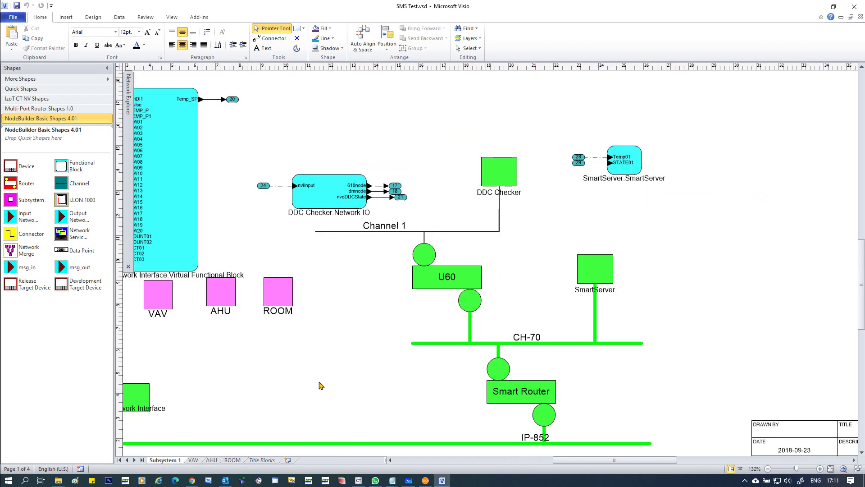
- Open the plug-in registration settings for the SMS Test network
click(198, 18)
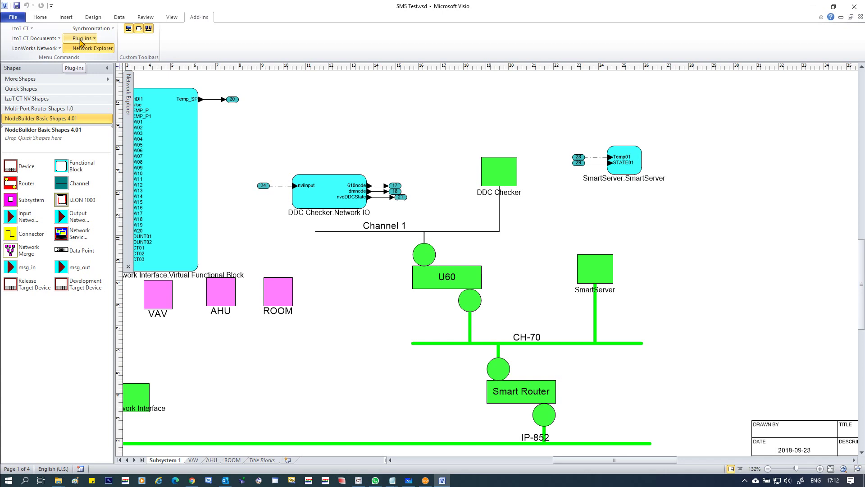
click(83, 39)
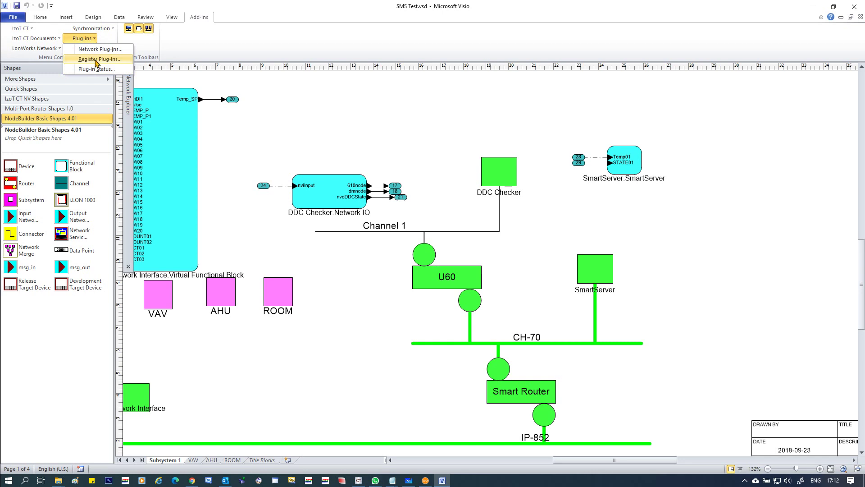
click(96, 61)
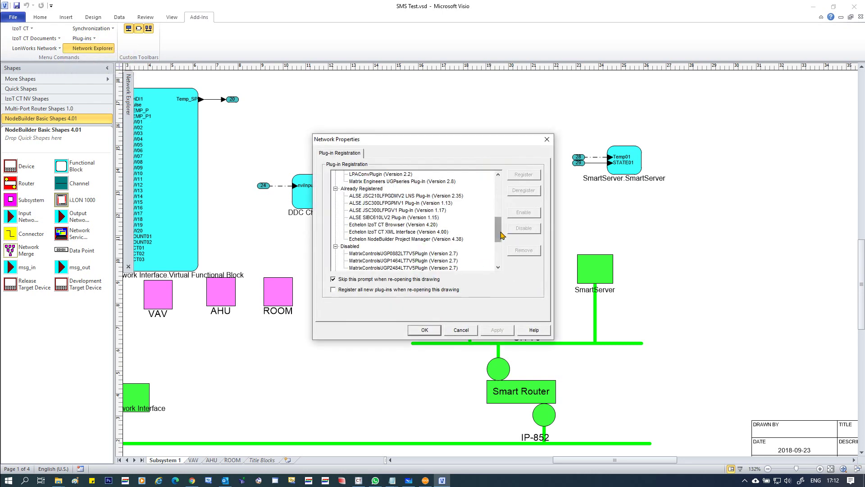
- Look through the plug-ins listed as Not Registered and examine the Already Registered group
drag(501, 234, 501, 185)
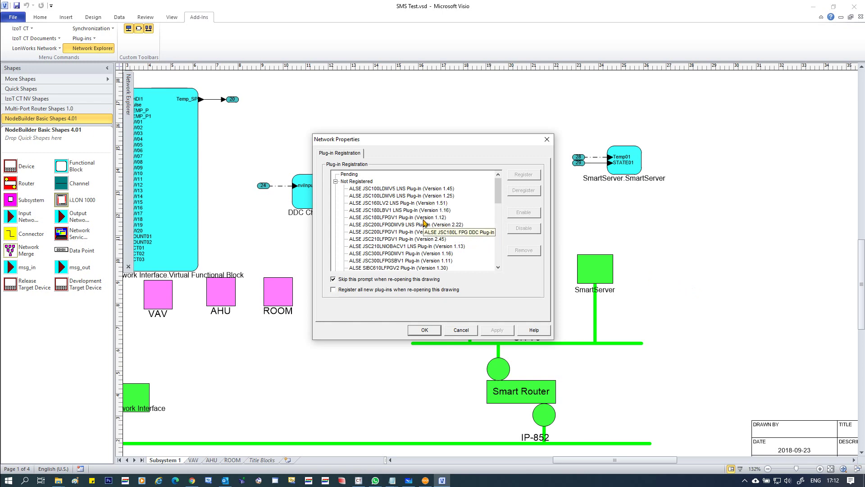
click(388, 204)
click(389, 211)
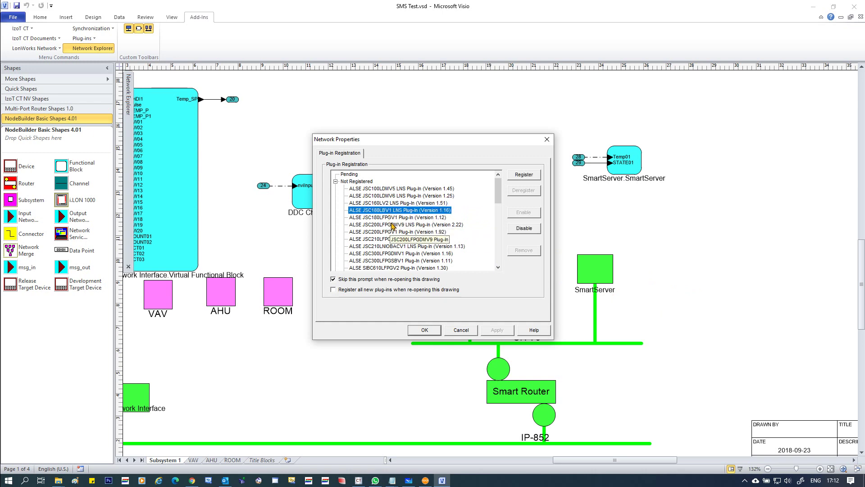
click(393, 189)
drag(497, 192, 496, 230)
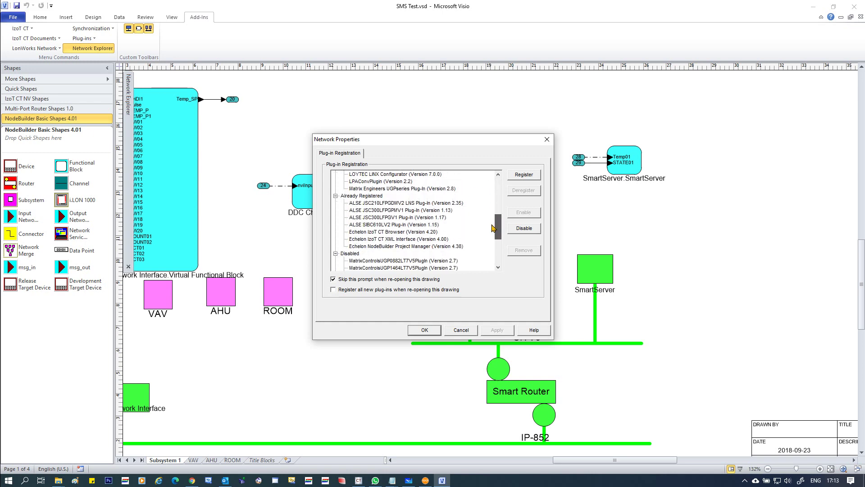
click(361, 197)
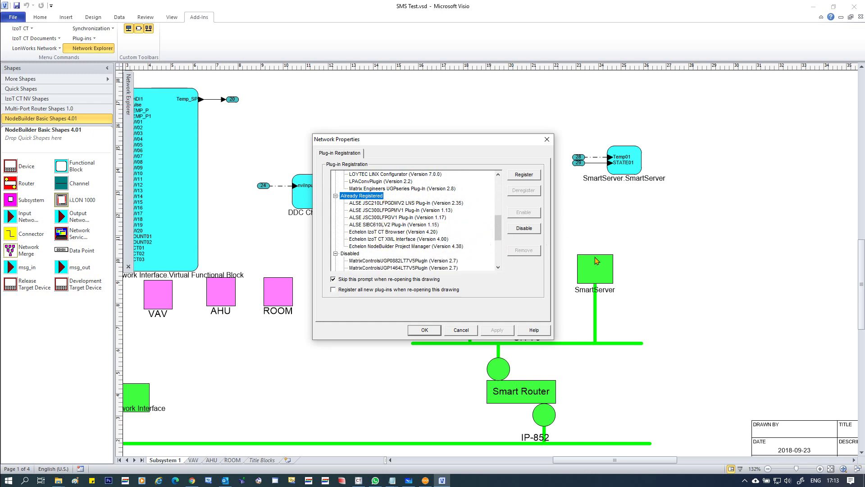
- Examine the Disabled plug-ins, checking the options available for MatrixControlsUGP0882LT7V5Plugin and MatrixControlsUGP1464LT7V5Plugin
drag(500, 232, 500, 245)
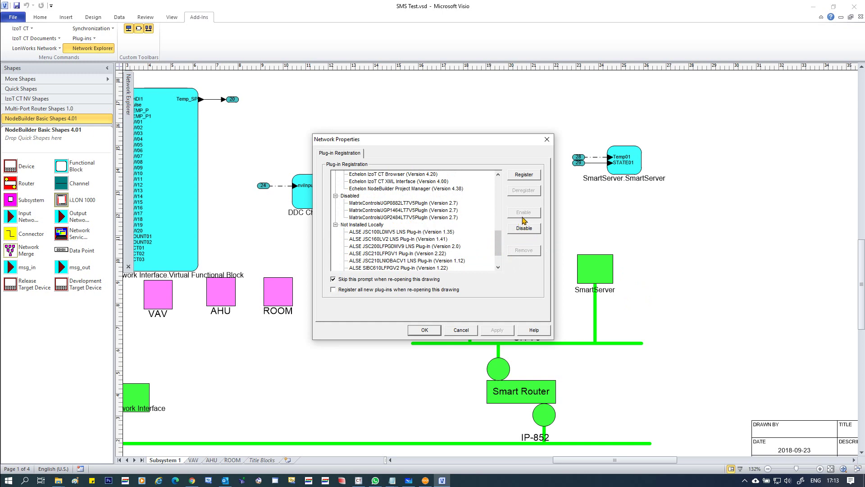
click(453, 204)
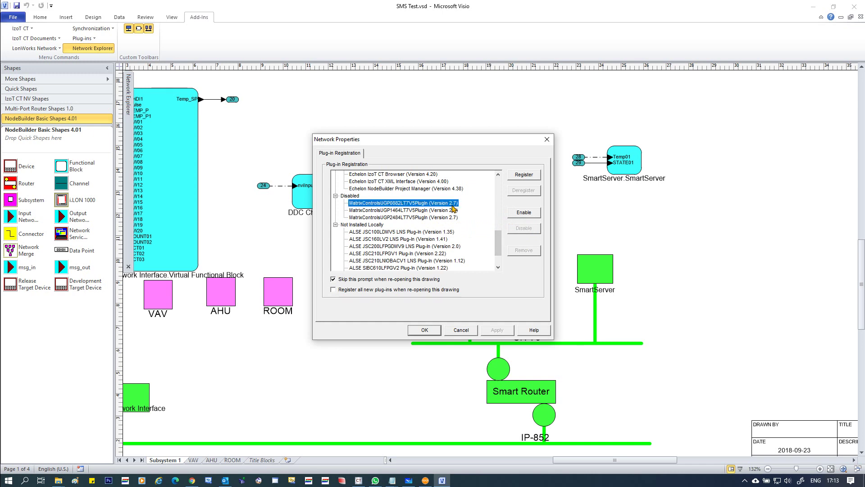
click(450, 211)
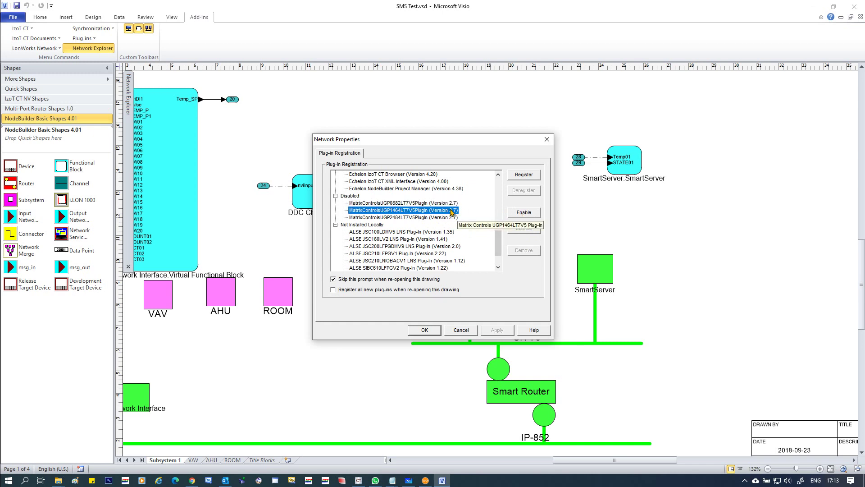
click(452, 203)
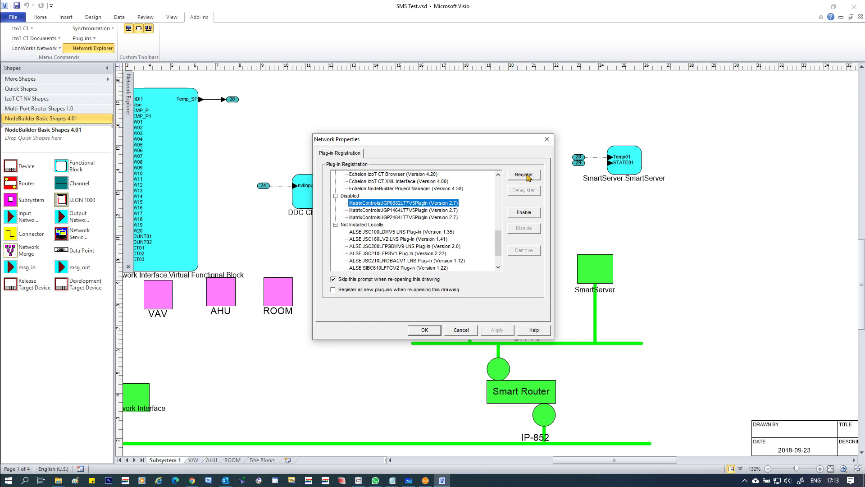
click(450, 211)
click(360, 203)
- Examine the plug-ins under Not Installed Locally, from the Echelon OpenLNS CT Browser back to ALSE JSC100LDMV5
click(361, 225)
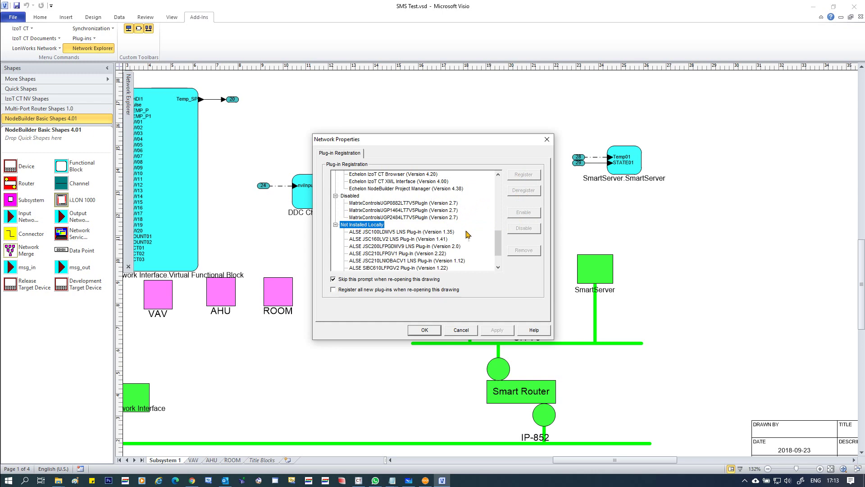
drag(500, 247, 500, 253)
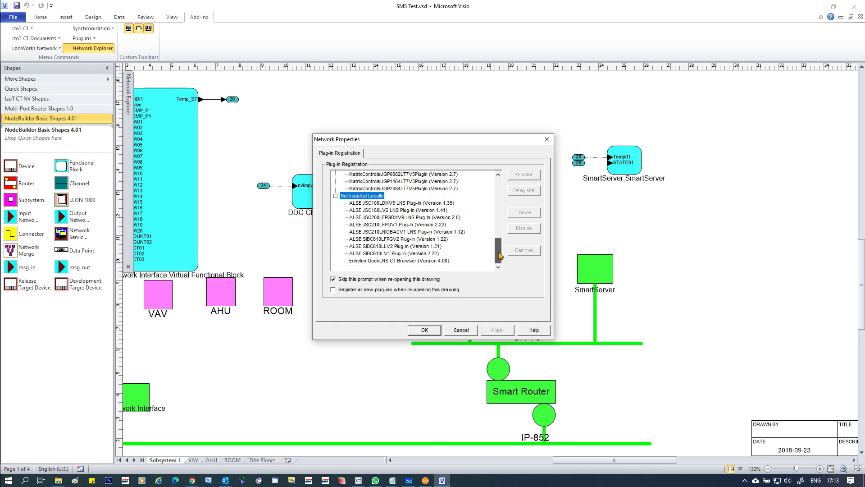
click(390, 210)
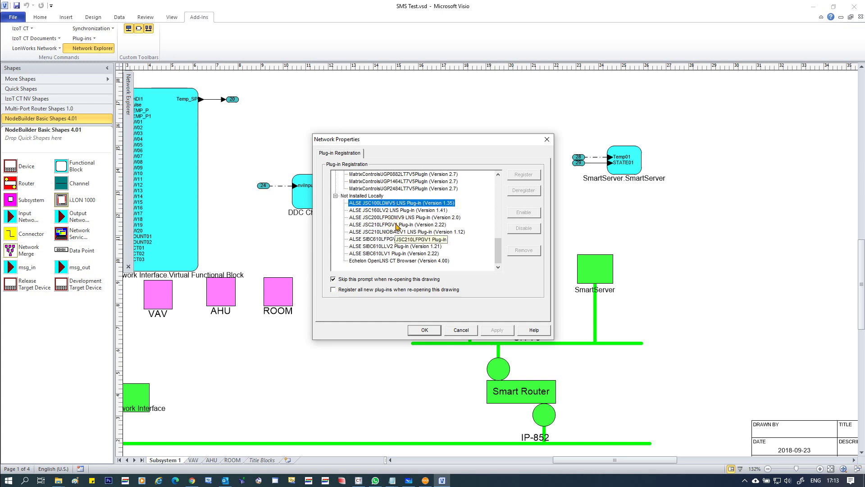
click(392, 261)
click(400, 254)
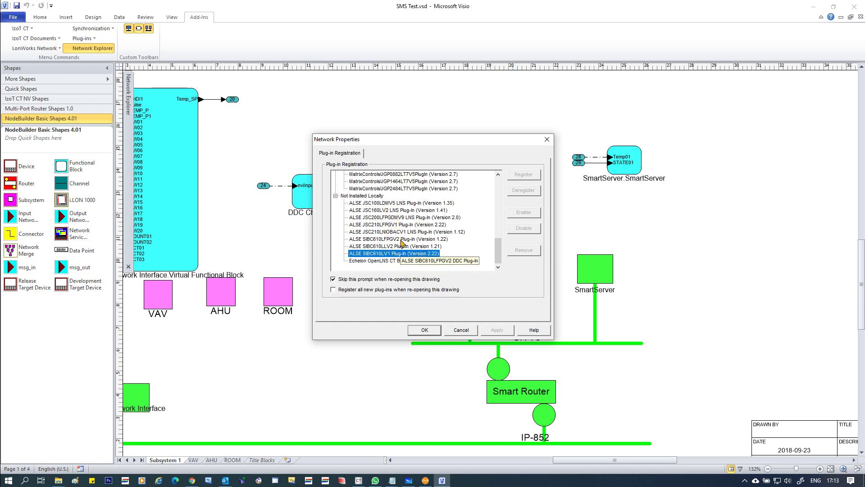
click(402, 238)
click(402, 231)
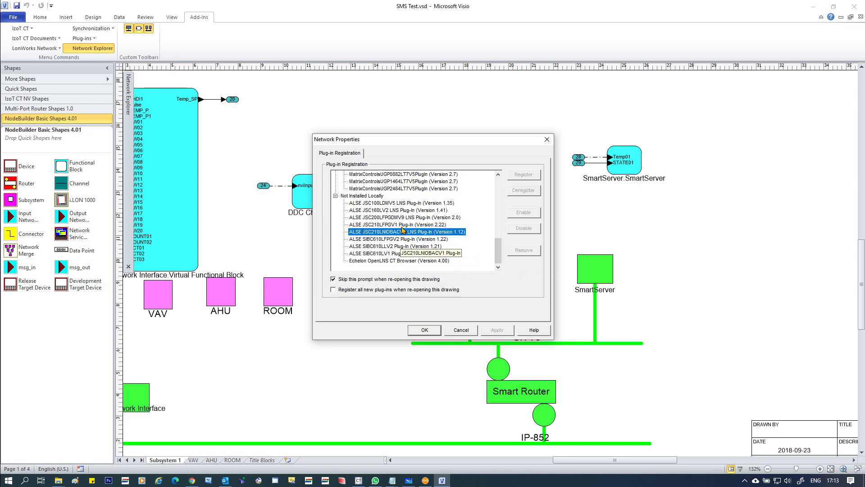
click(403, 218)
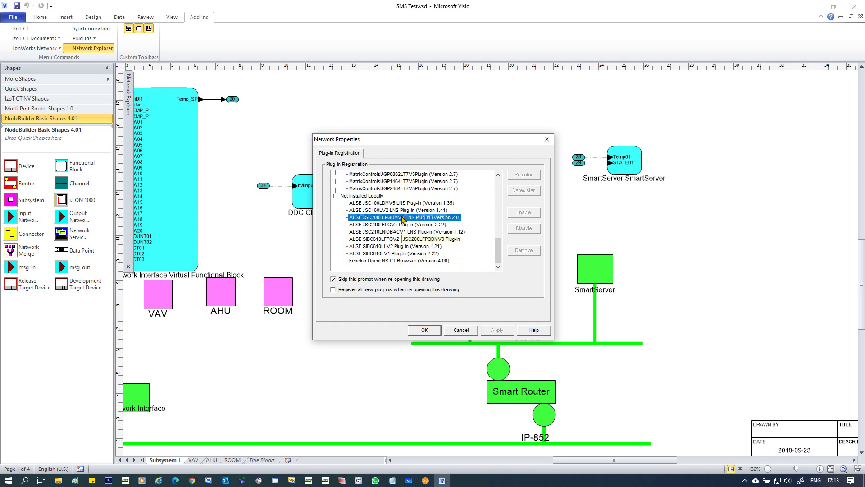
click(403, 211)
click(403, 204)
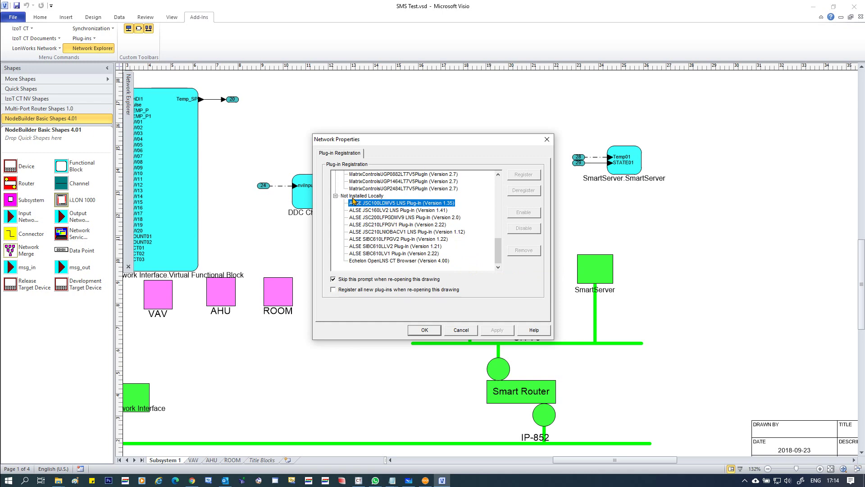
- Compare the versions of the ALSE JSC210LFPGV1 plug-in listed under Not Installed Locally and Not Registered
click(423, 224)
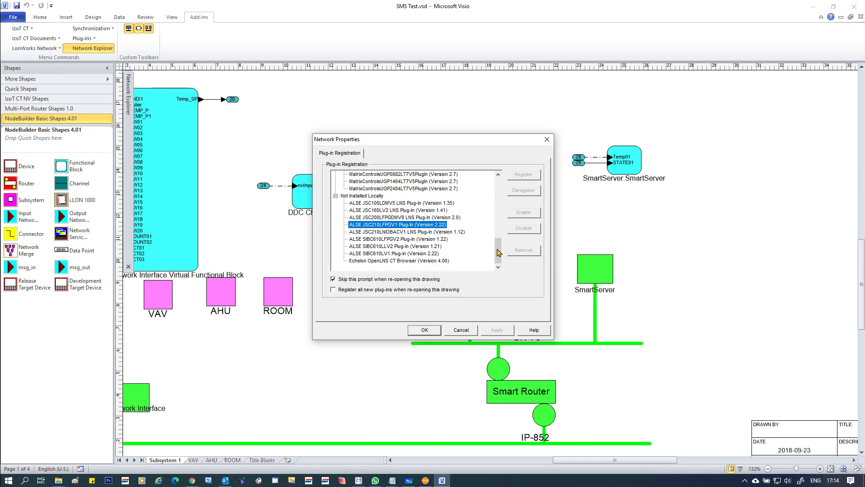
drag(499, 251, 487, 198)
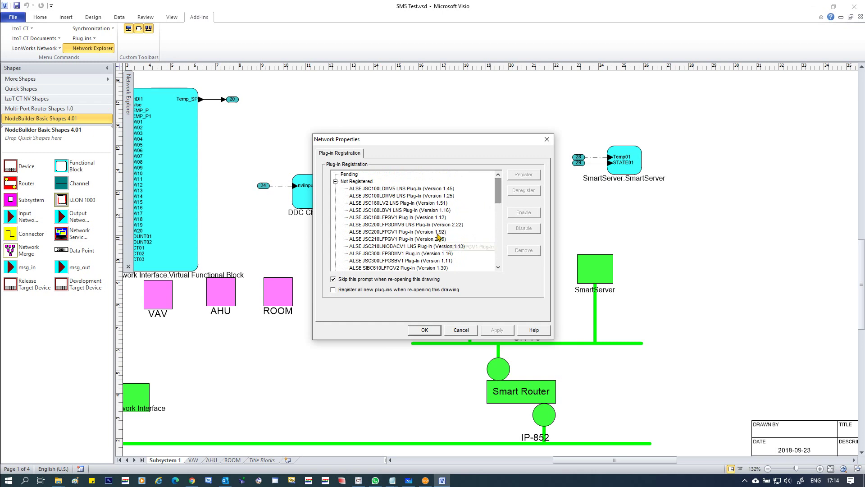
click(422, 239)
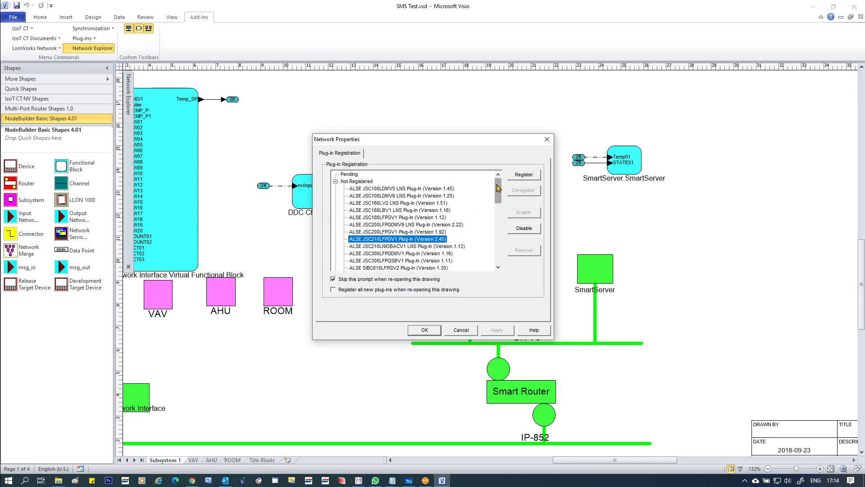
drag(498, 188, 499, 258)
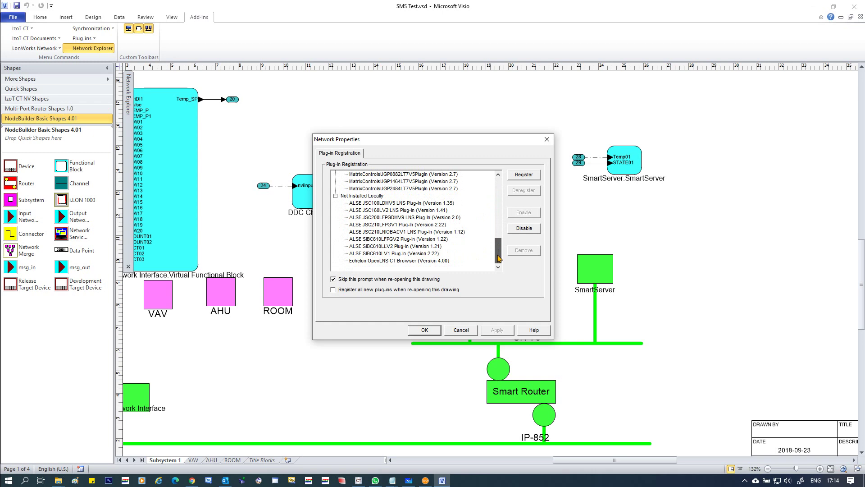
click(434, 225)
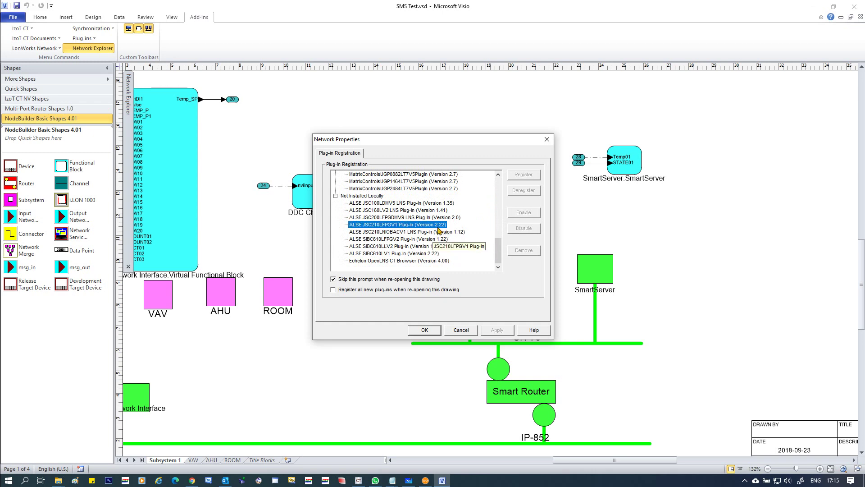
- Compare the versions of the ALSE SIBC610LV1 plug-in listed under Not Installed Locally and Not Registered
click(404, 255)
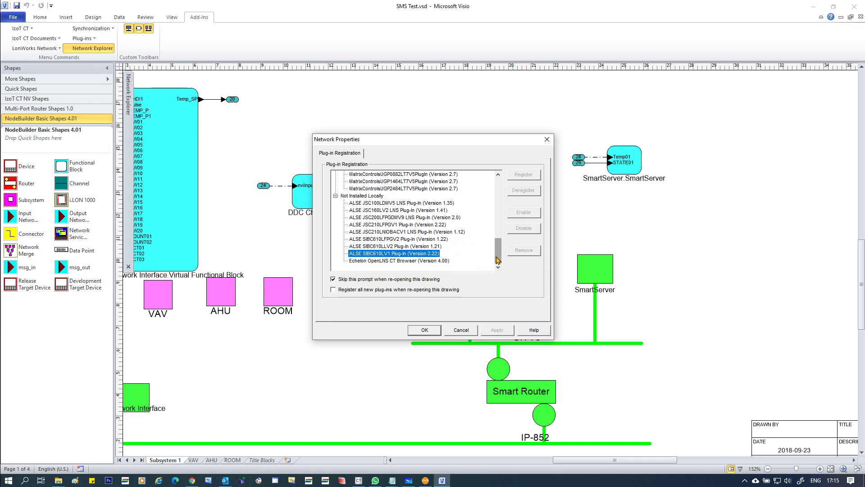
drag(497, 260, 496, 209)
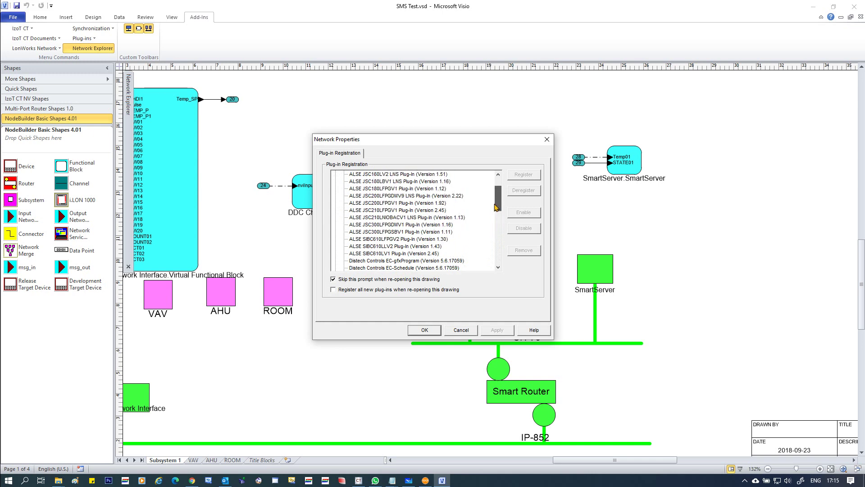
click(433, 254)
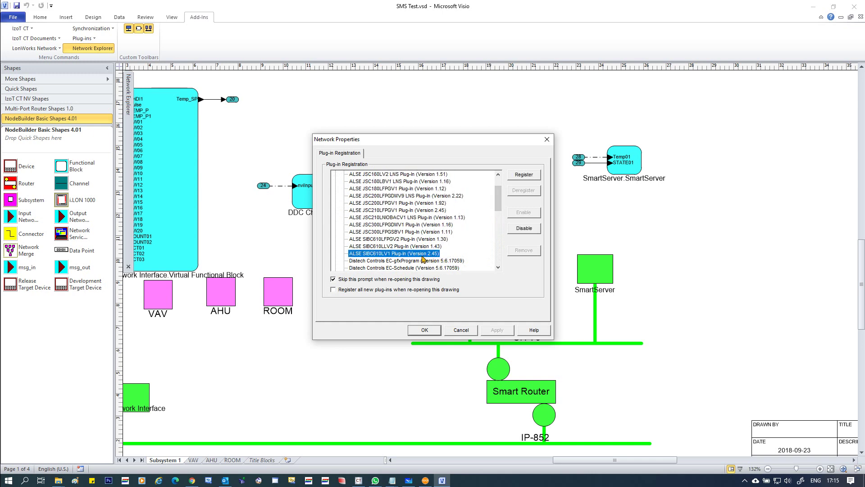
drag(498, 199, 498, 267)
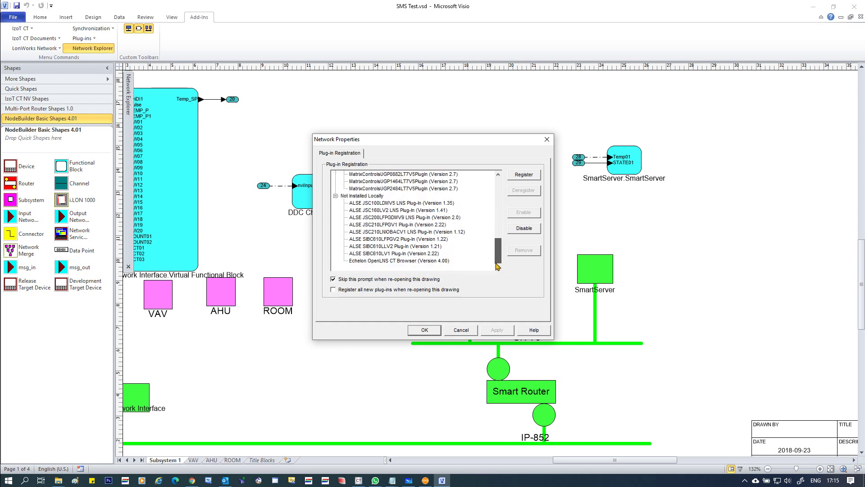
click(427, 255)
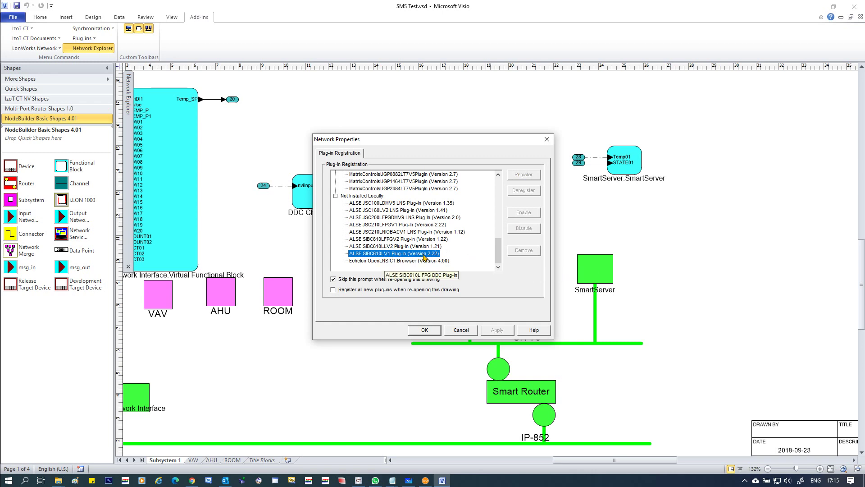
drag(498, 250, 498, 188)
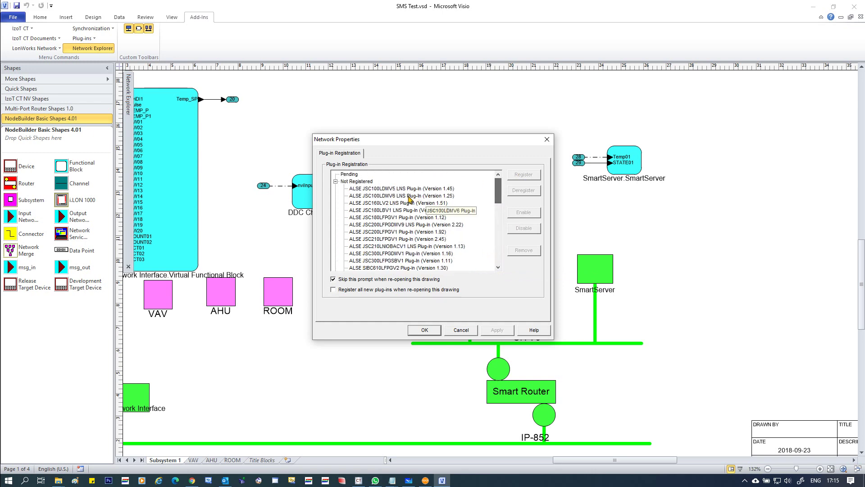
click(498, 267)
click(498, 268)
click(498, 268)
click(498, 267)
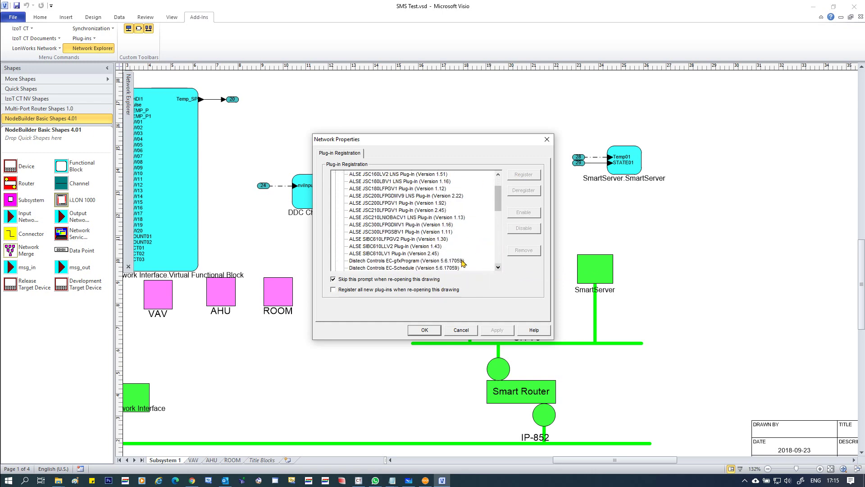
click(432, 253)
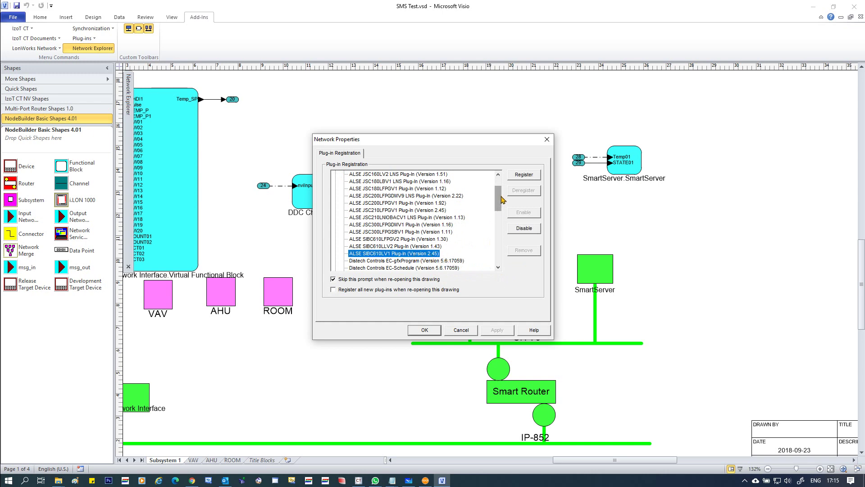
- Look through the Not Registered plug-ins again and select ALSE JSC210LFPGDMV2 LNS Plug-In among the Already Registered ones
scroll(500, 201, up, 2)
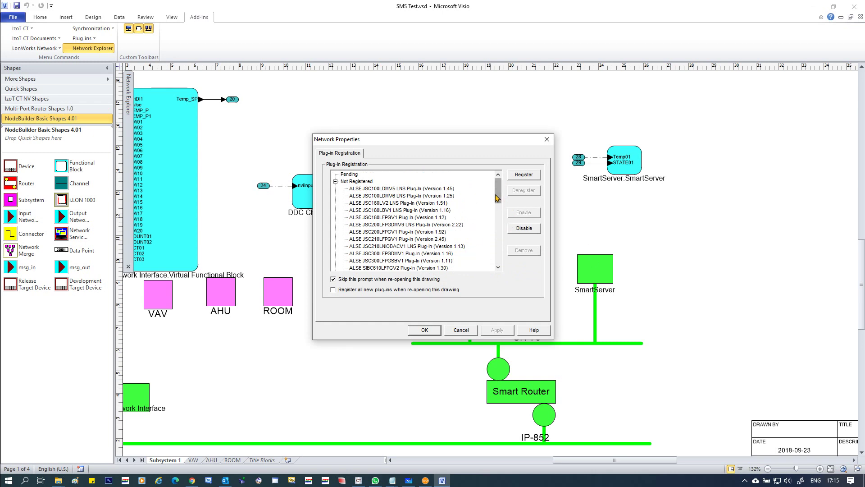
drag(498, 199, 498, 211)
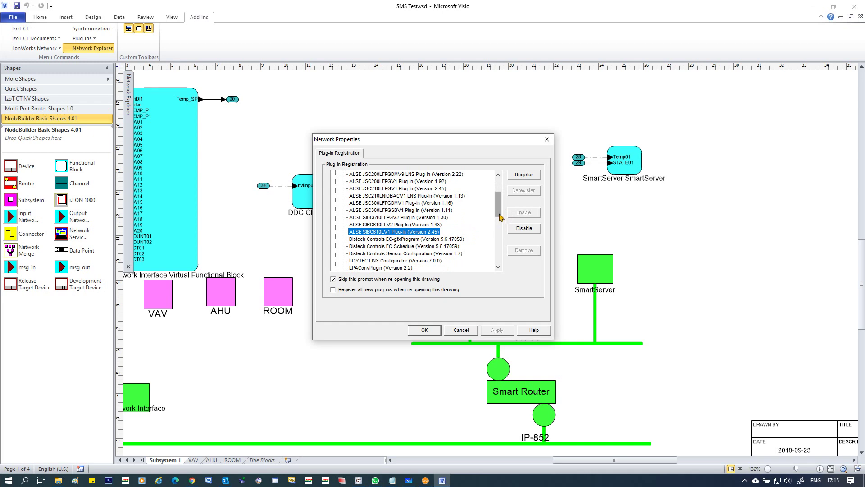
scroll(498, 227, down, 2)
mouse_move(499, 228)
mouse_down()
mouse_move(499, 192)
mouse_move(500, 236)
mouse_up()
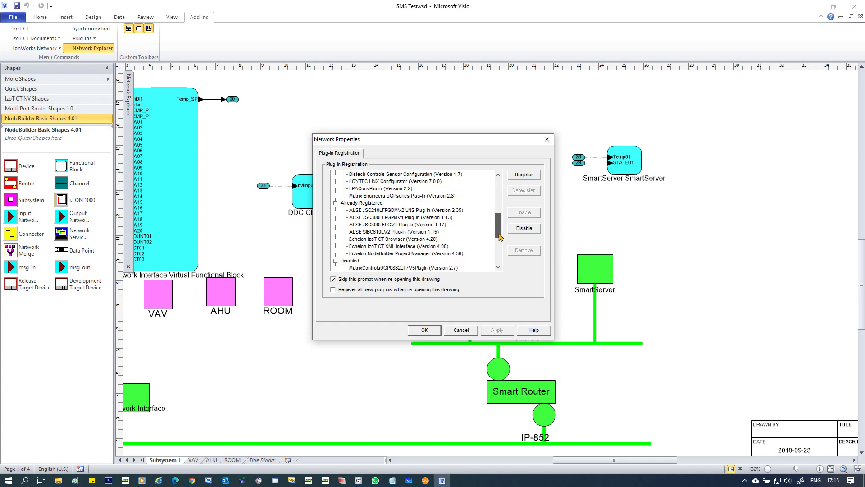
click(374, 210)
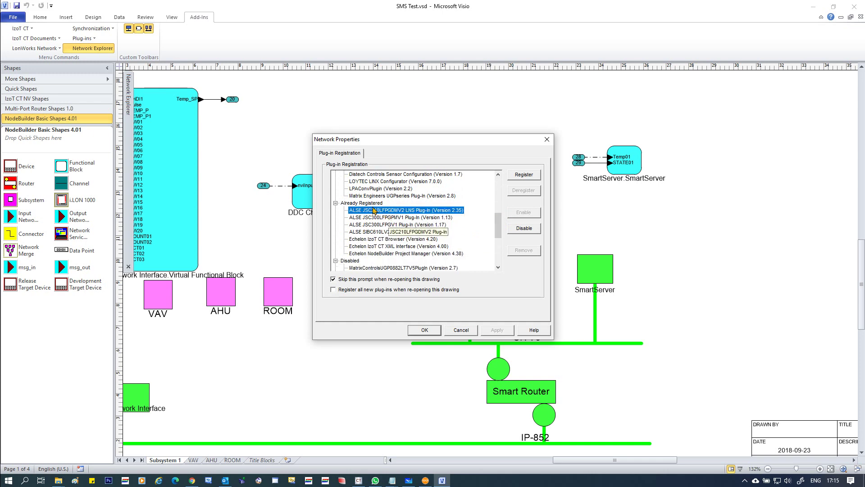
- Examine the ALSE JSC300LFPGPMV1 and JSC300LFPGV1 plug-ins under Already Registered and look back through the Not Registered ones
click(392, 218)
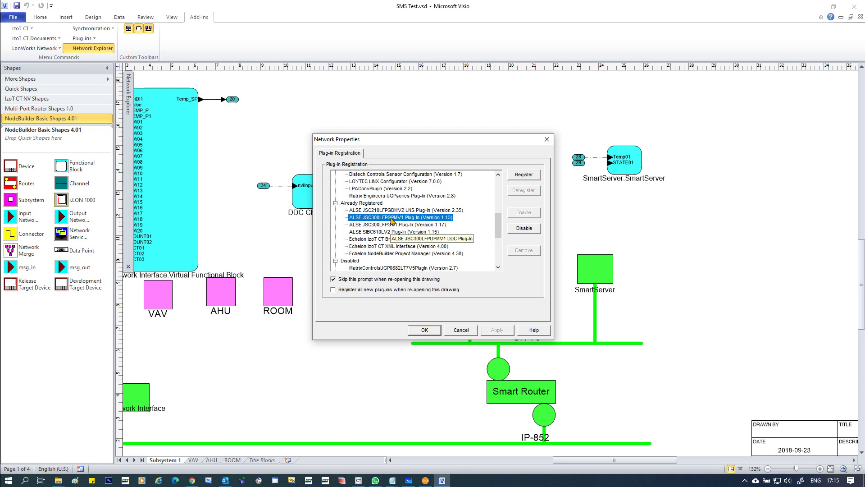
click(408, 227)
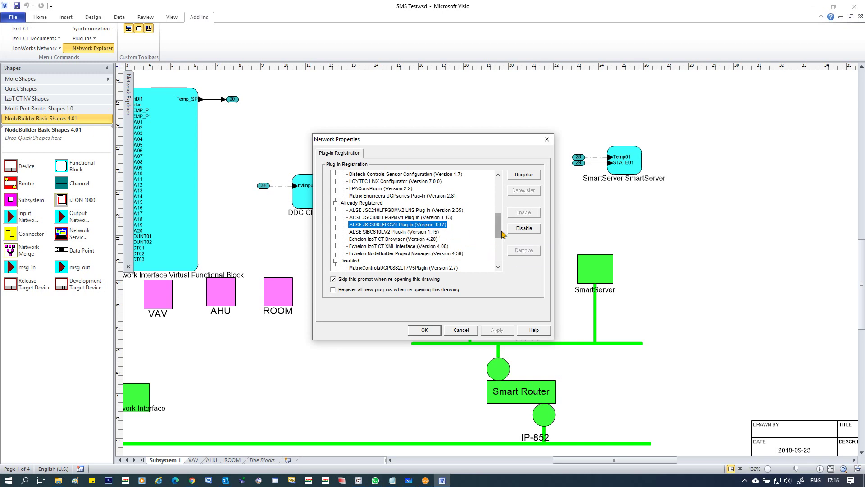
scroll(501, 234, up, 2)
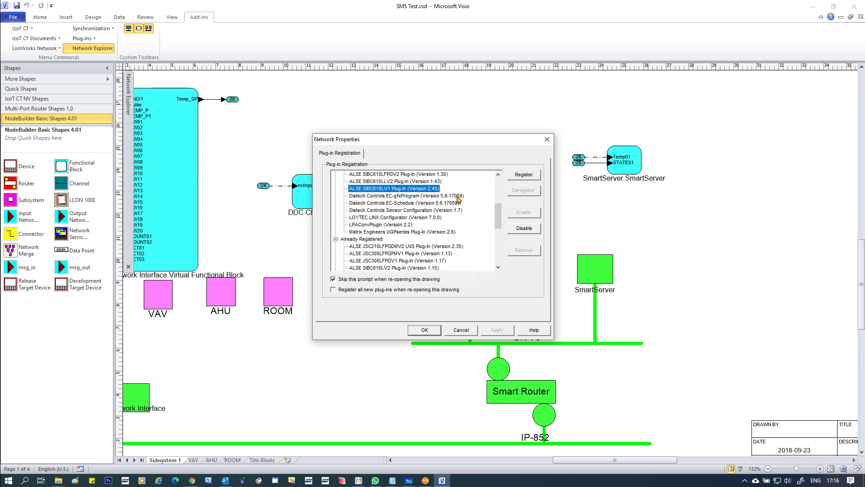
drag(497, 221, 496, 198)
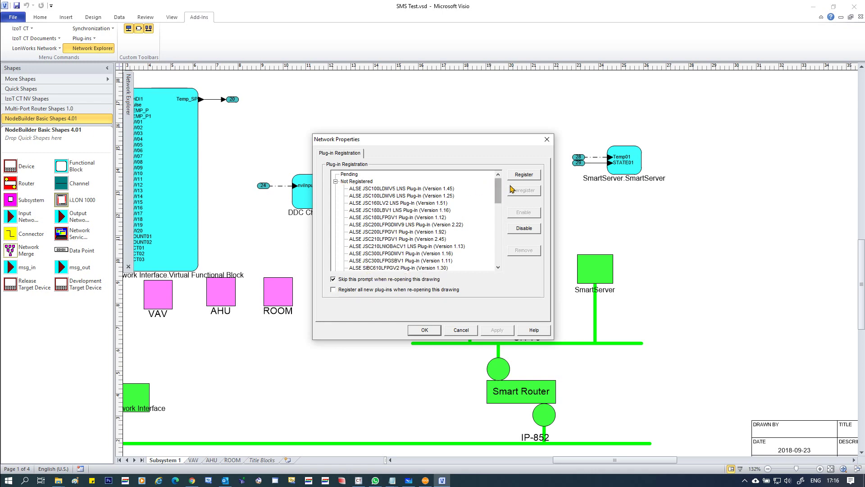
drag(498, 195, 485, 232)
- Queue the already registered ALSE JSC300LFPGV1 Plug-In (Version 1.17) for registration again and select its pending entry
click(436, 225)
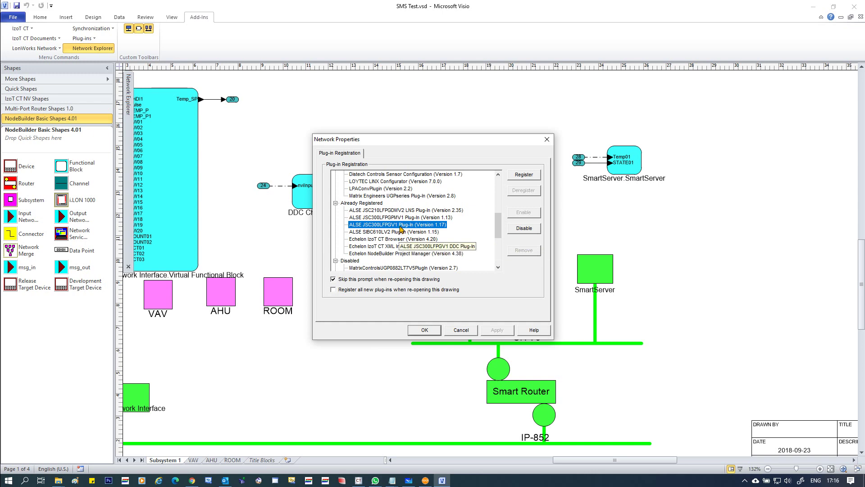
double_click(400, 227)
drag(499, 248, 500, 180)
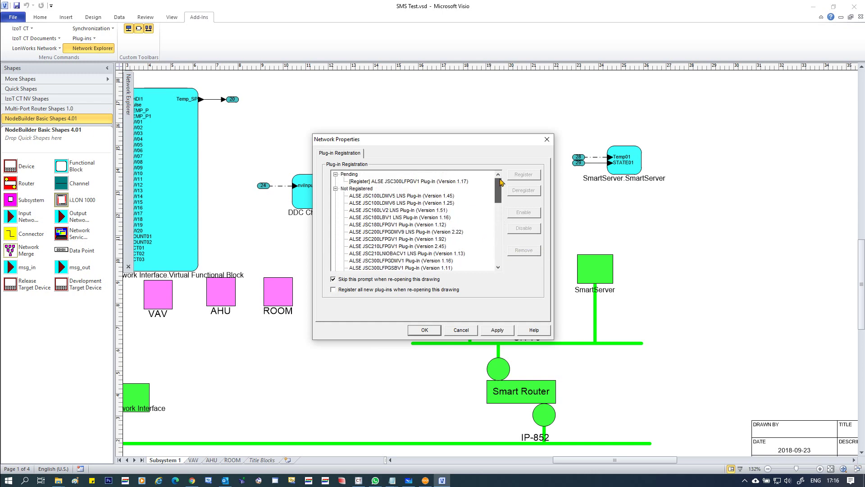
click(364, 182)
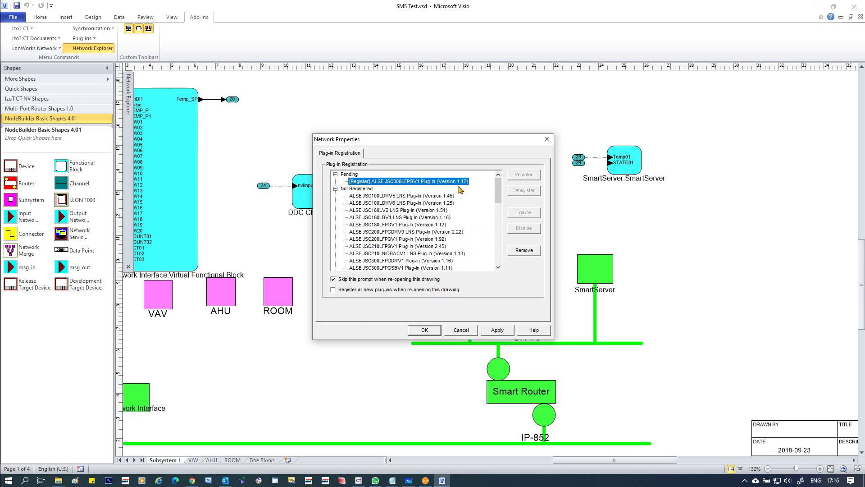
- Queue the unregistered ALSE SIBC610LV1 Plug-In (Version 2.45) for registration
drag(498, 198, 498, 210)
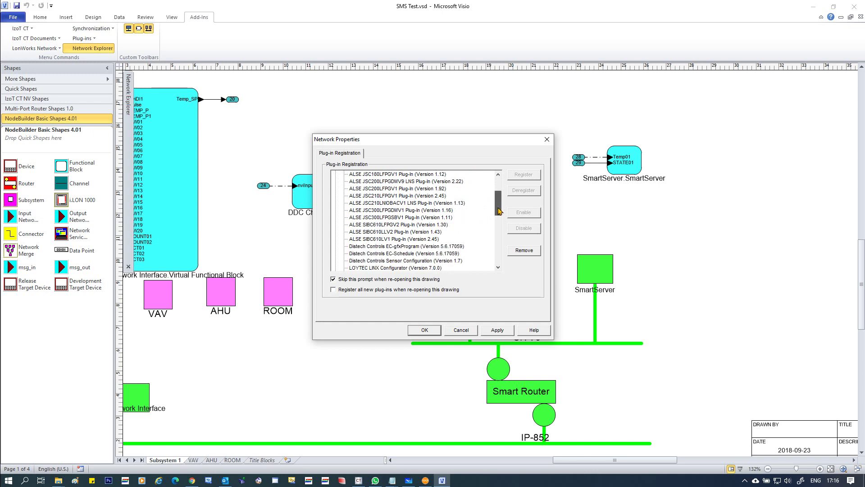
click(409, 241)
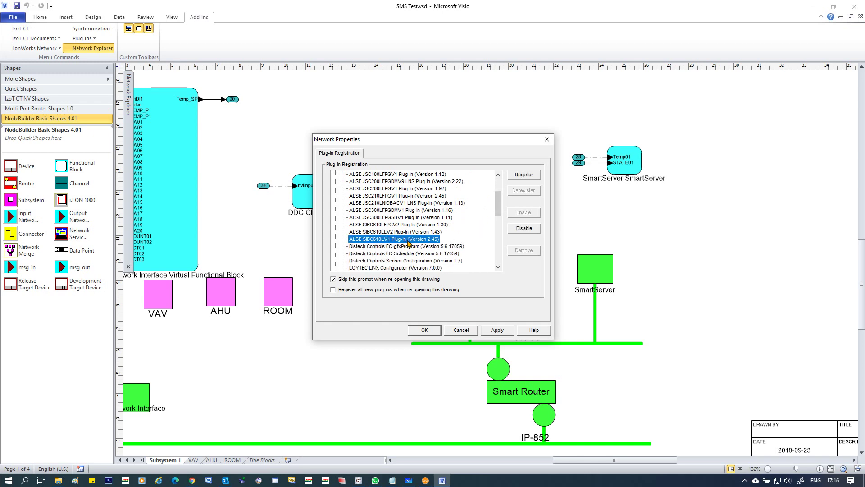
double_click(408, 241)
drag(498, 211, 497, 181)
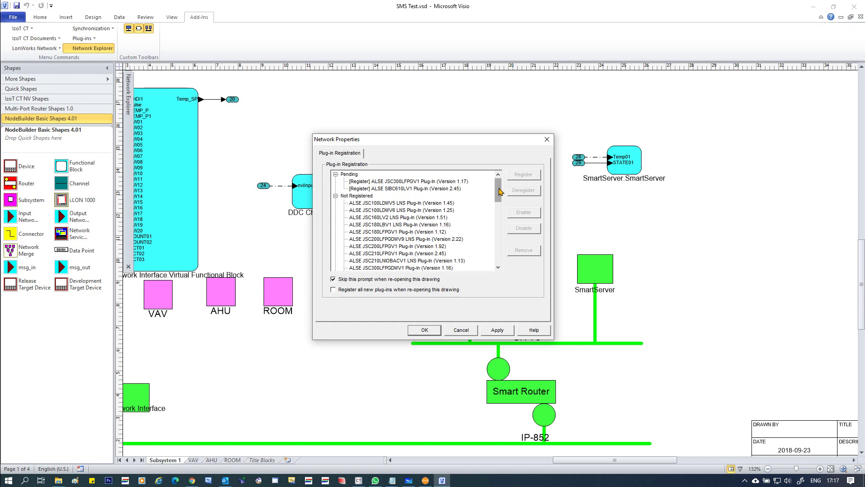
- Review the unregistered, registered and pending plug-ins, and confirm the Network Properties to carry out the pending registrations
mouse_move(499, 191)
mouse_down()
mouse_move(505, 204)
mouse_move(503, 194)
mouse_up()
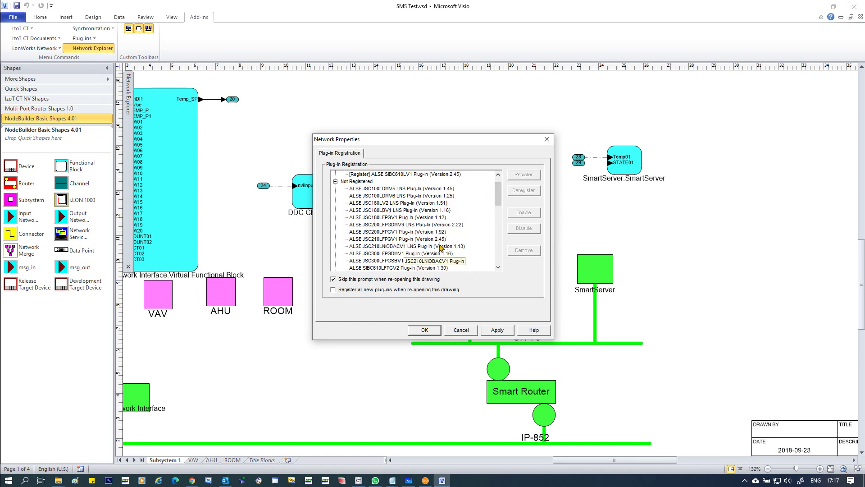
drag(498, 198, 499, 222)
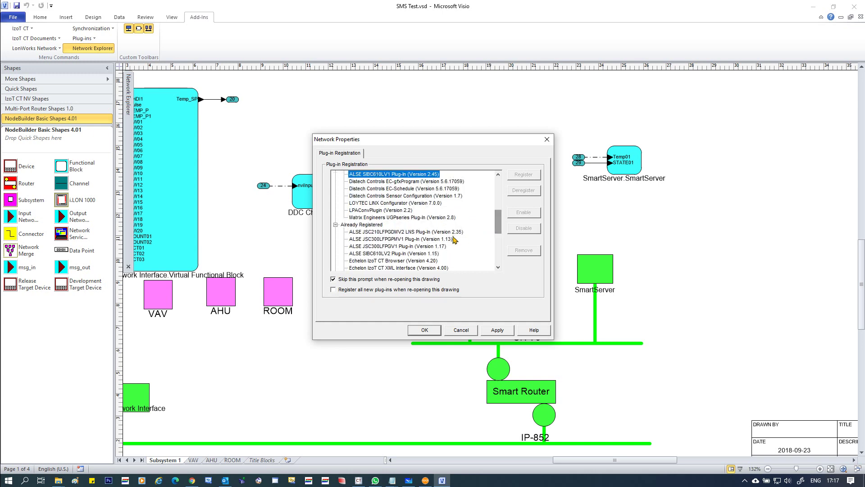
drag(498, 225, 498, 180)
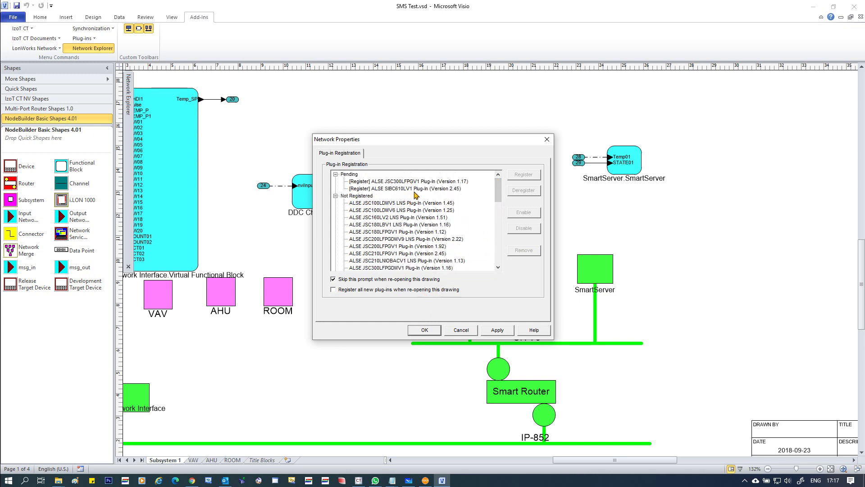
click(429, 331)
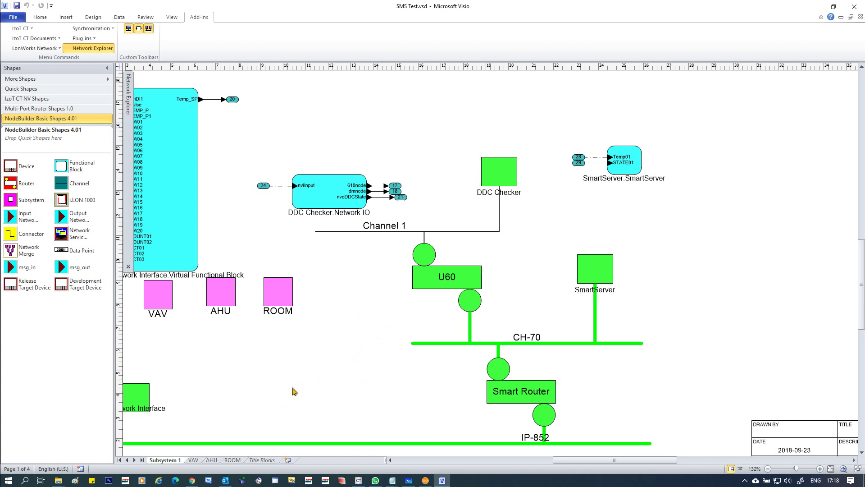
- Check which plug-ins are available for the VAV-2-3 device on the VAV page
click(193, 460)
right_click(470, 297)
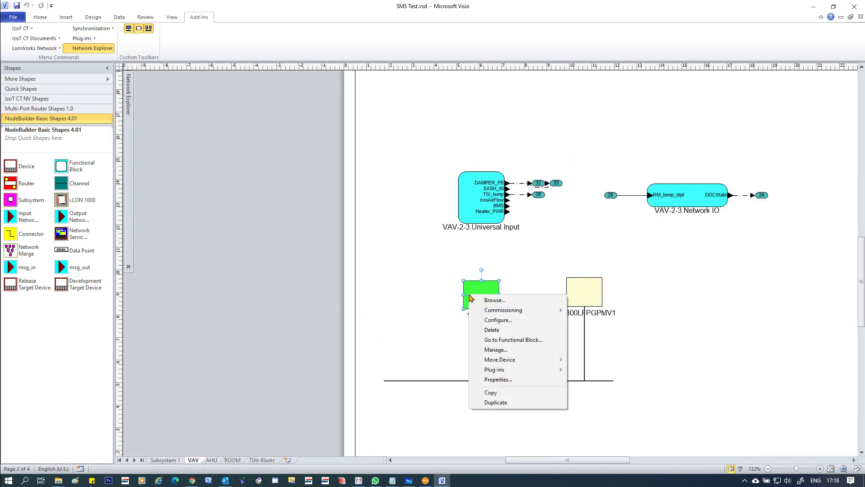
click(425, 303)
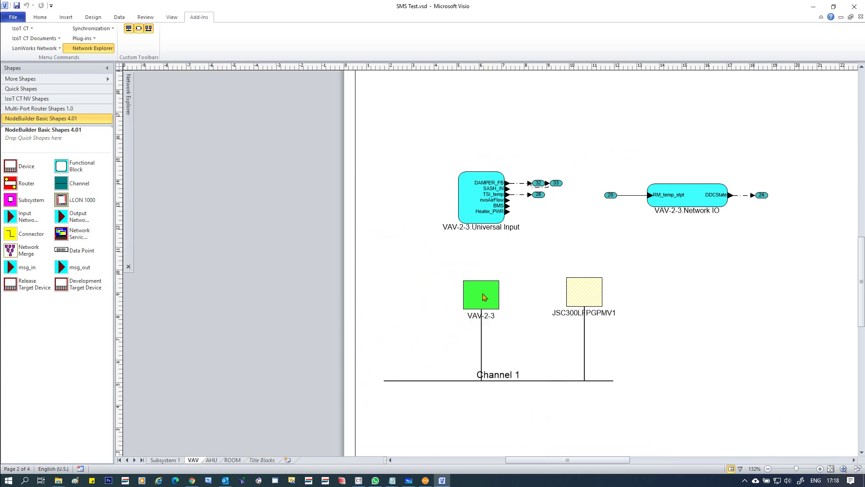
right_click(483, 293)
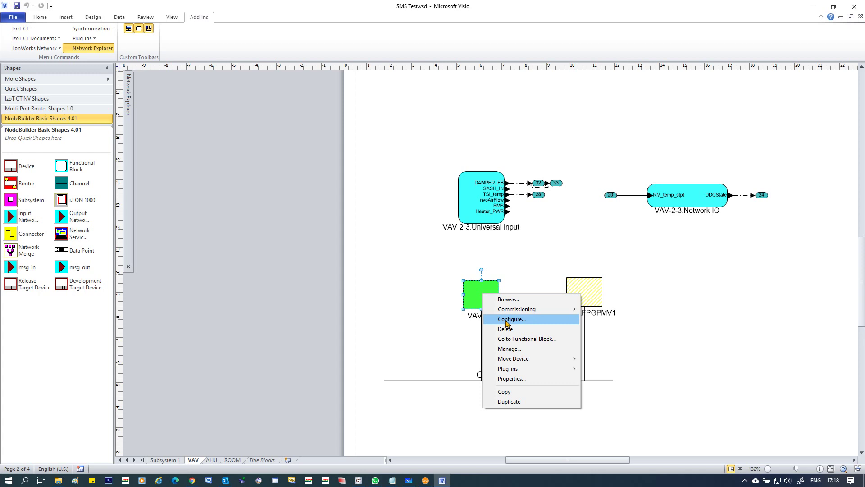
mouse_move(517, 372)
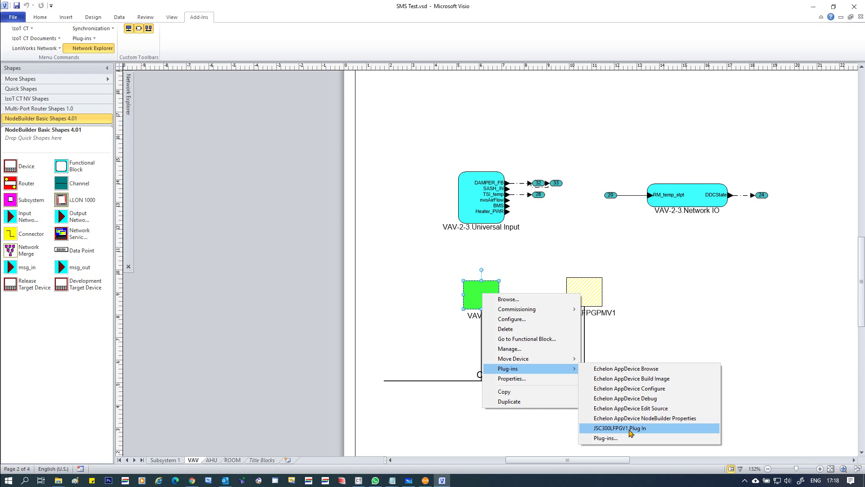
click(636, 314)
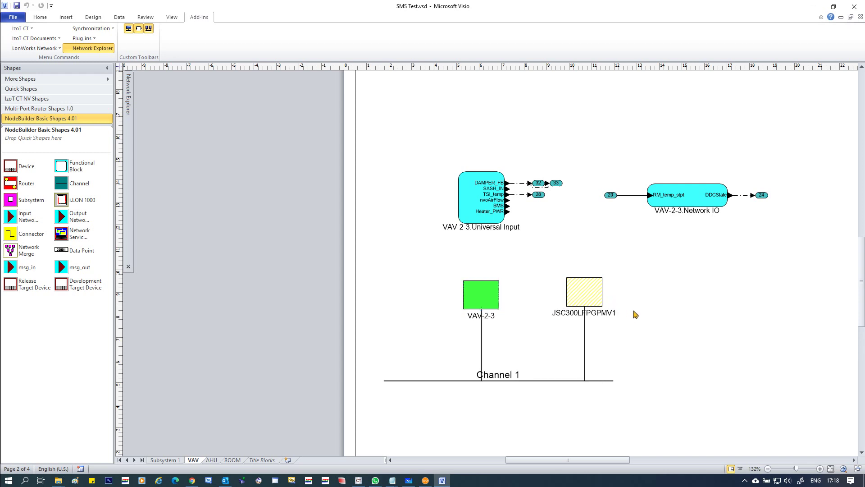
- Check the plug-ins available for the JSC300LFPGPMV1 device and choose the JSC300LFPGPMV1 Plug In
right_click(584, 299)
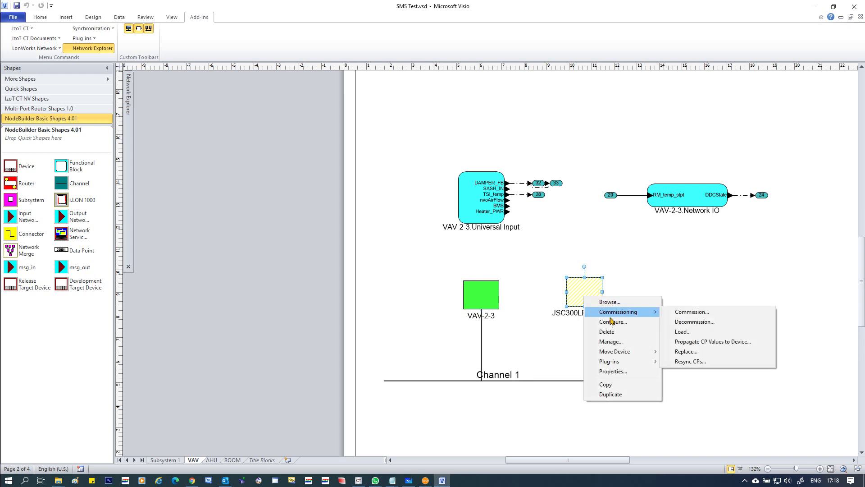
mouse_move(628, 366)
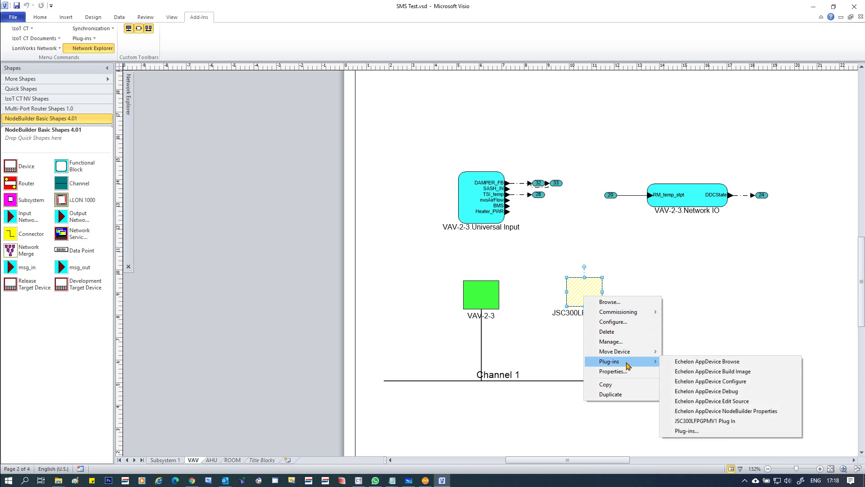
click(683, 421)
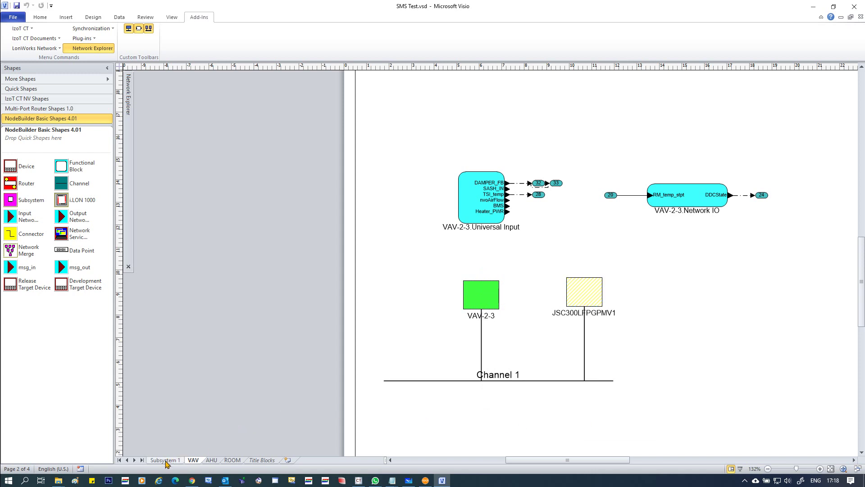
- Check the plug-ins available for the DDC Checker device on the Subsystem 1 page, and close the plug-in selection without launching any
click(165, 460)
right_click(501, 177)
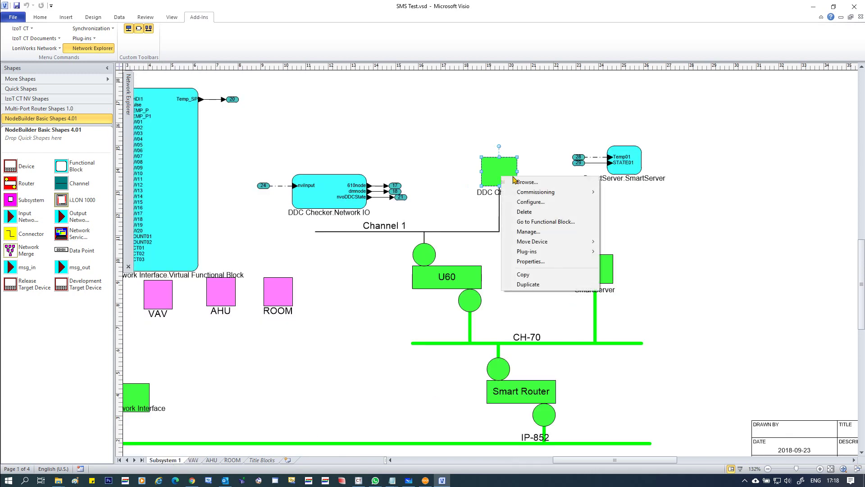
mouse_move(552, 253)
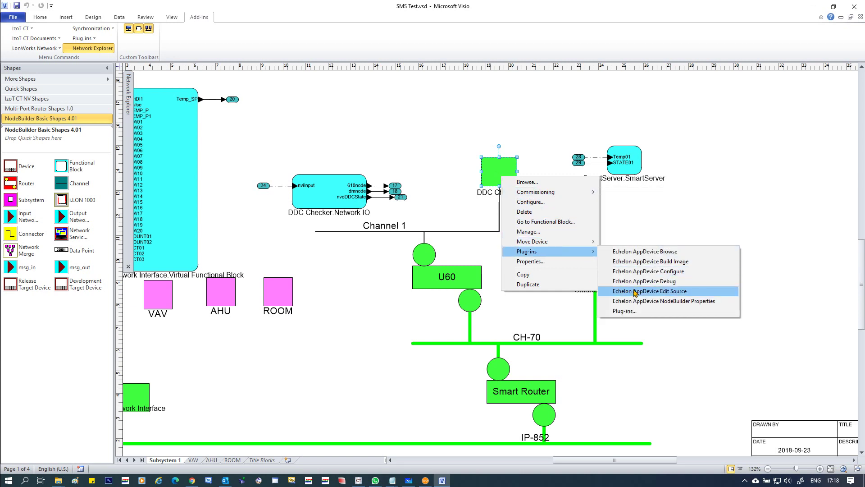
click(645, 311)
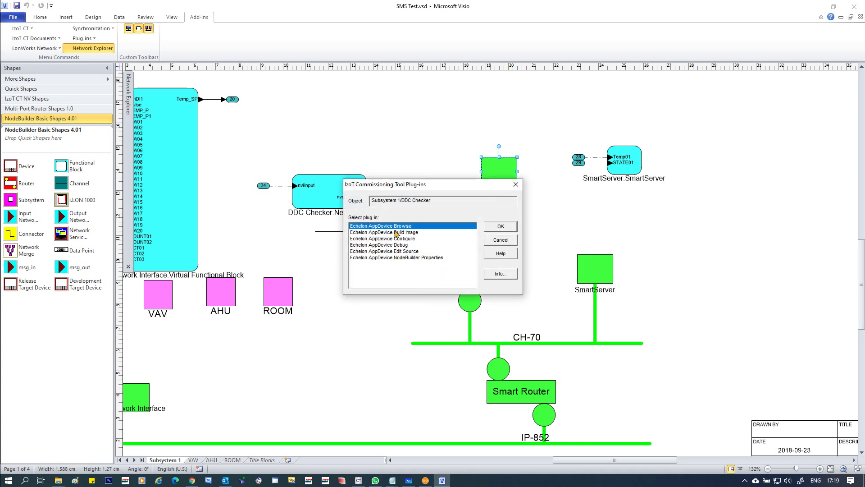
click(501, 240)
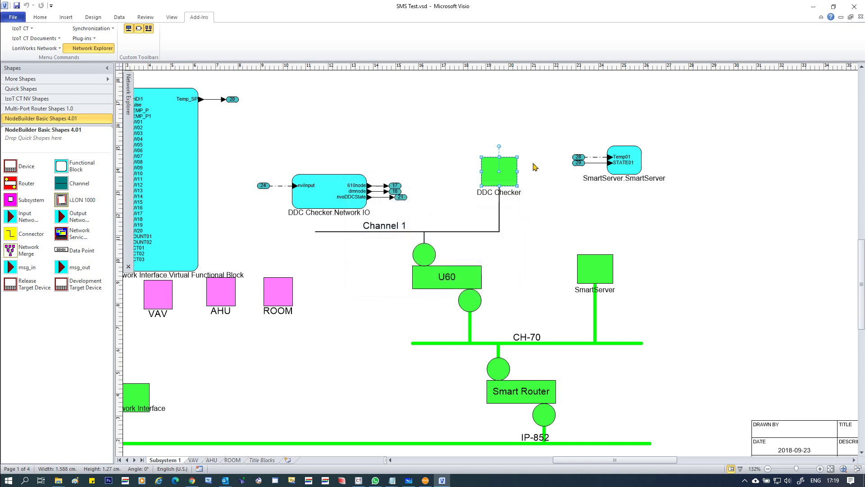
click(538, 211)
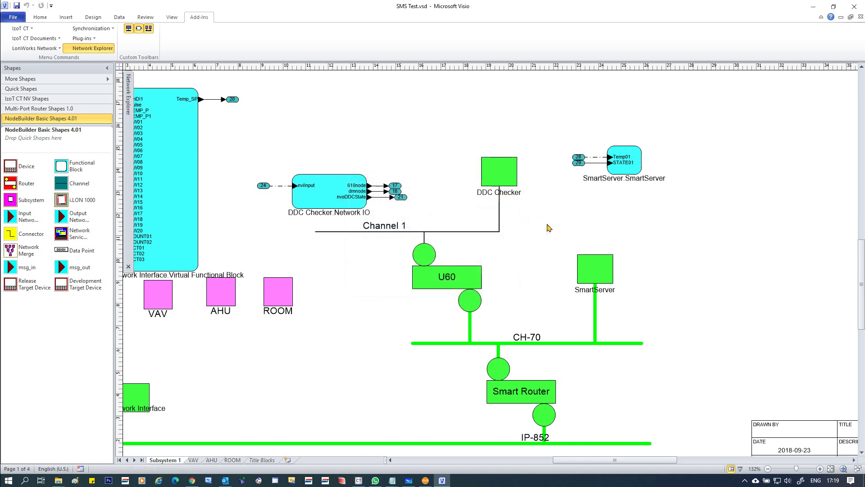
- Check the plug-ins available for the SmartServer device on the Subsystem 1 page
right_click(598, 280)
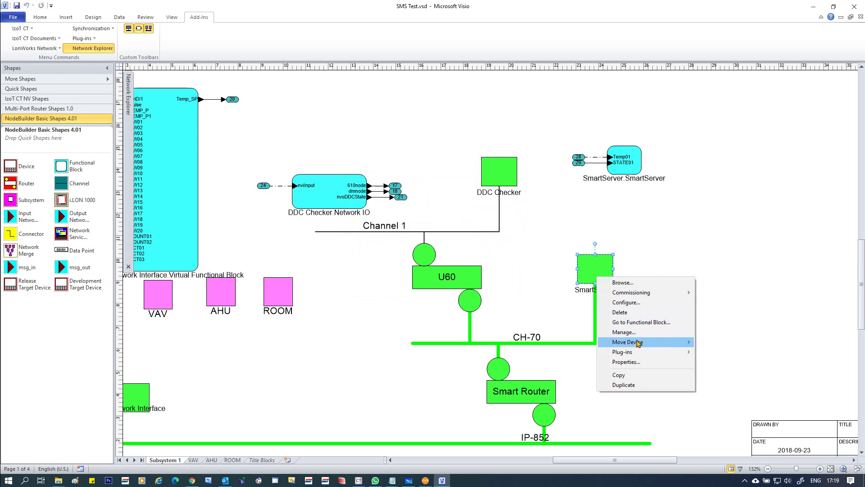
mouse_move(640, 355)
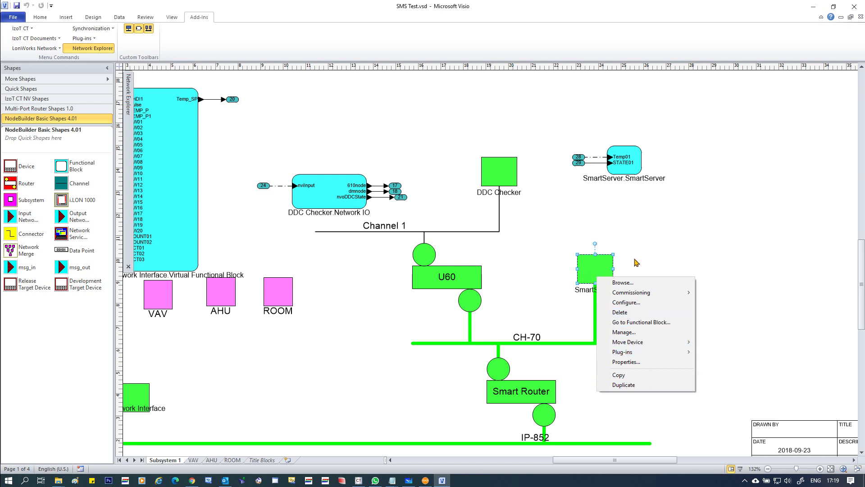
click(660, 253)
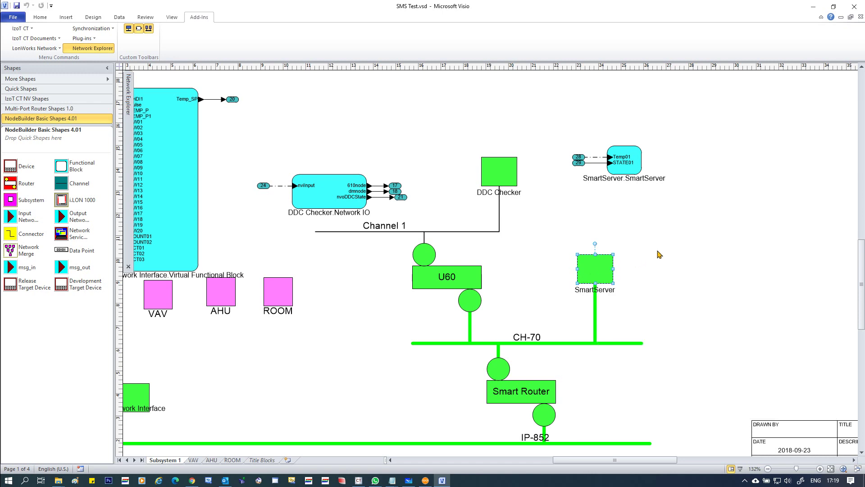
- Open the configuration plug-in of the PAHU-2 device on the AHU page and close its window
click(193, 460)
right_click(483, 305)
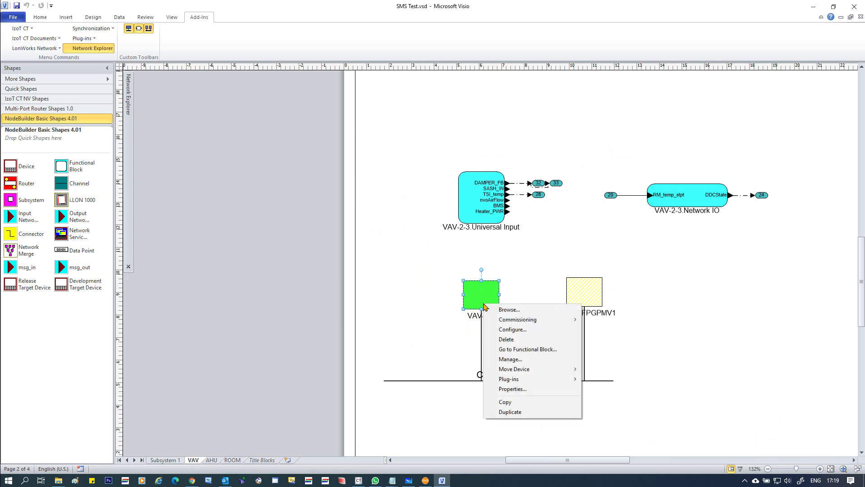
click(217, 463)
click(217, 461)
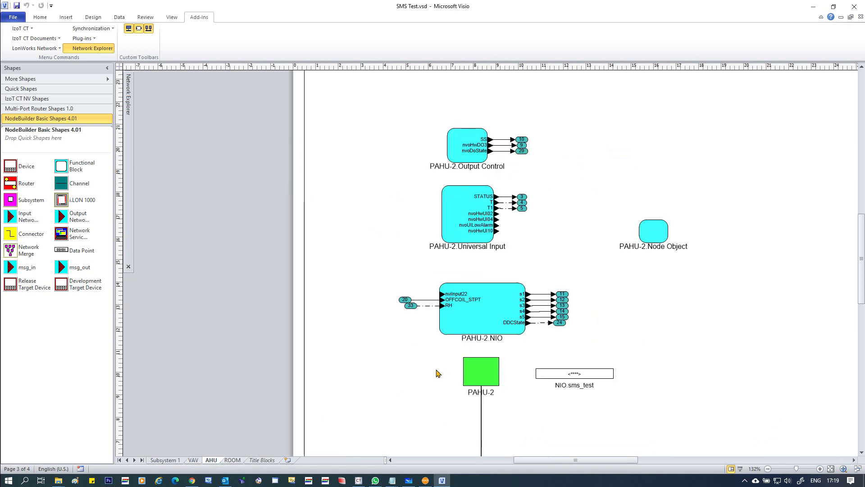
right_click(479, 380)
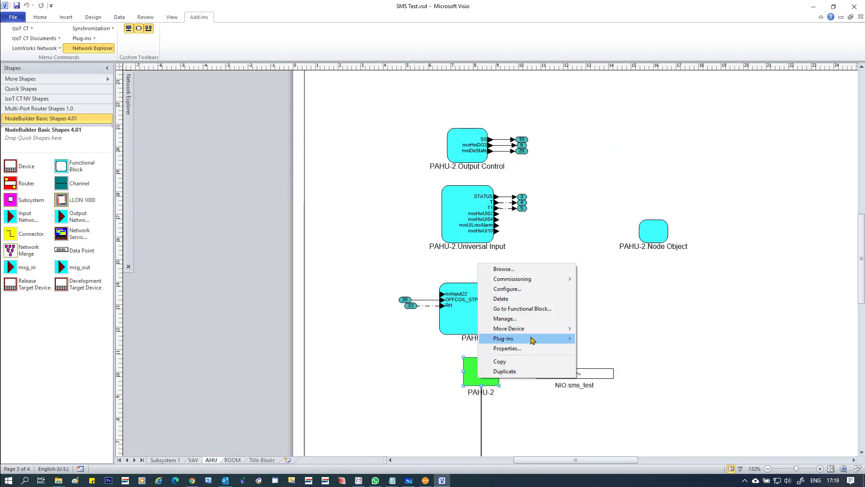
mouse_move(532, 341)
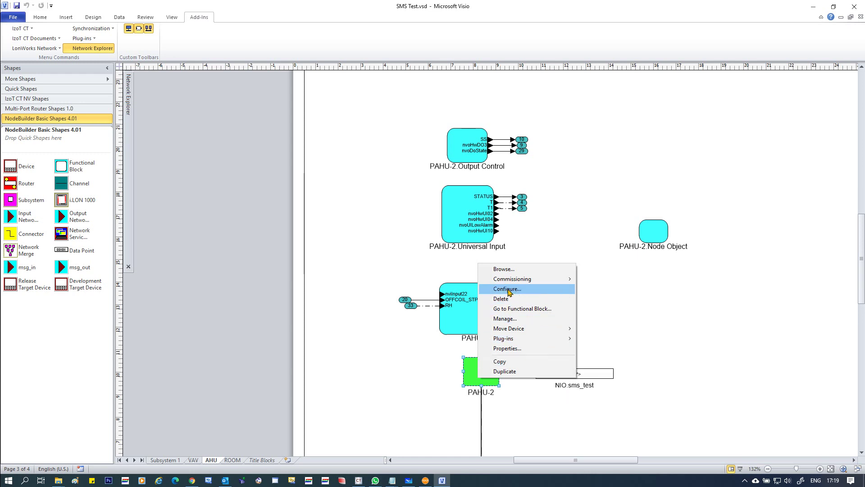
right_click(469, 374)
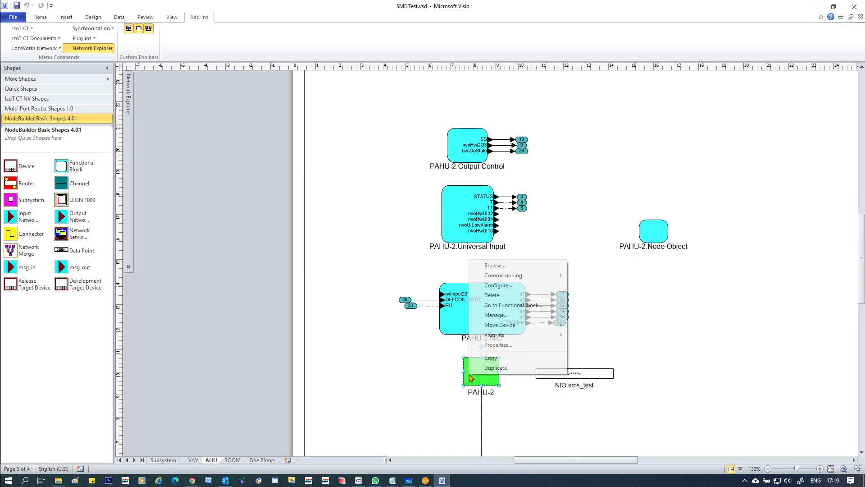
click(500, 286)
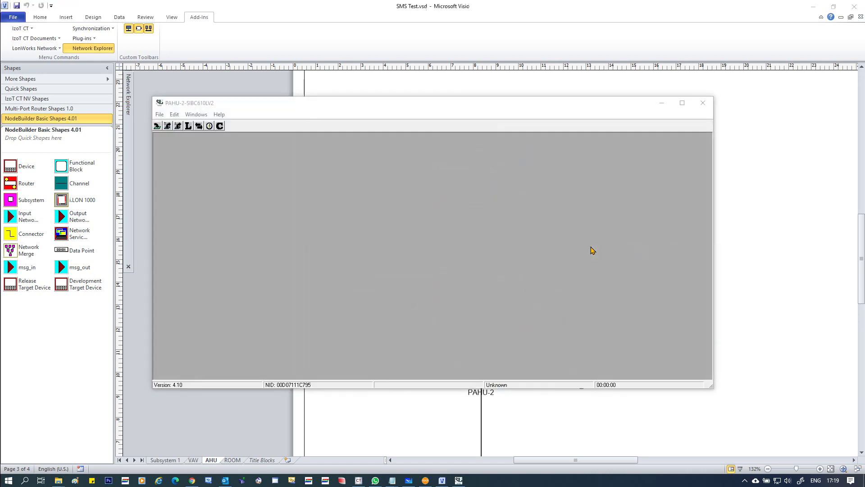
click(705, 105)
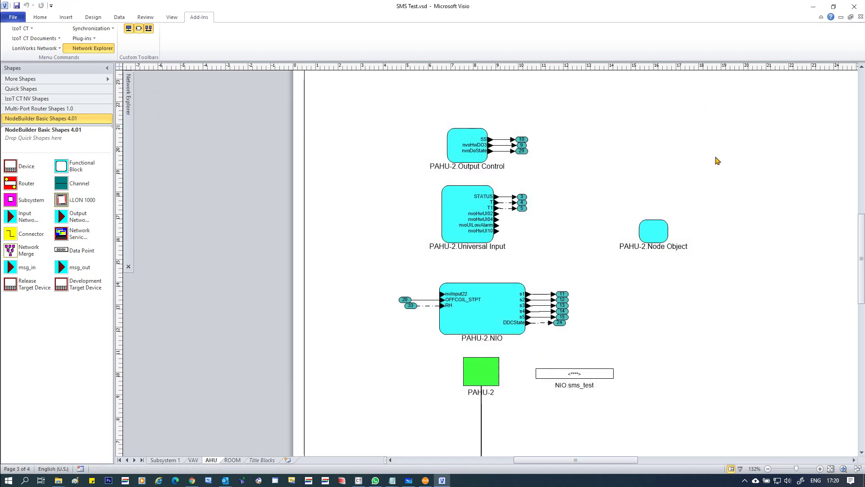
- Browse the DDC Checker device on the Subsystem 1 page and look through its full list of network variables and configuration properties
click(175, 460)
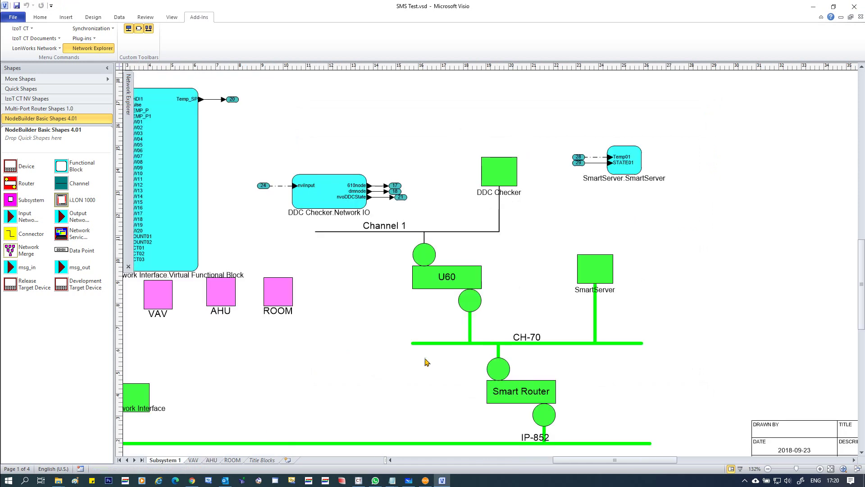
right_click(506, 180)
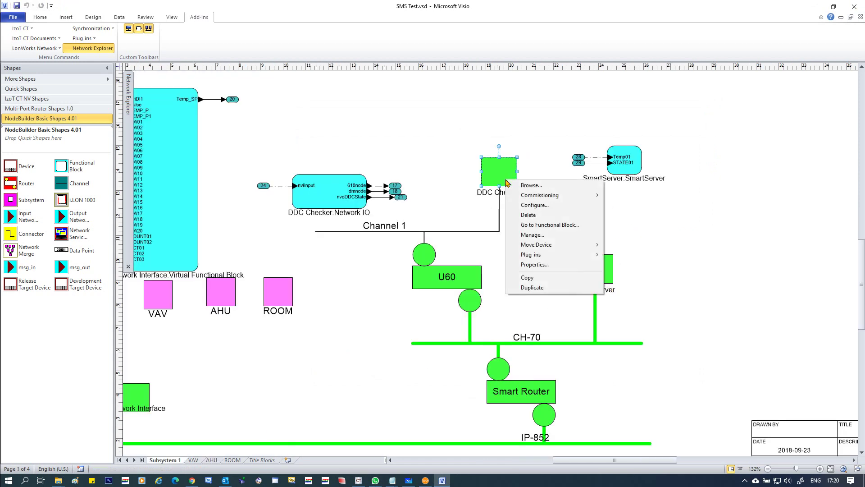
click(533, 188)
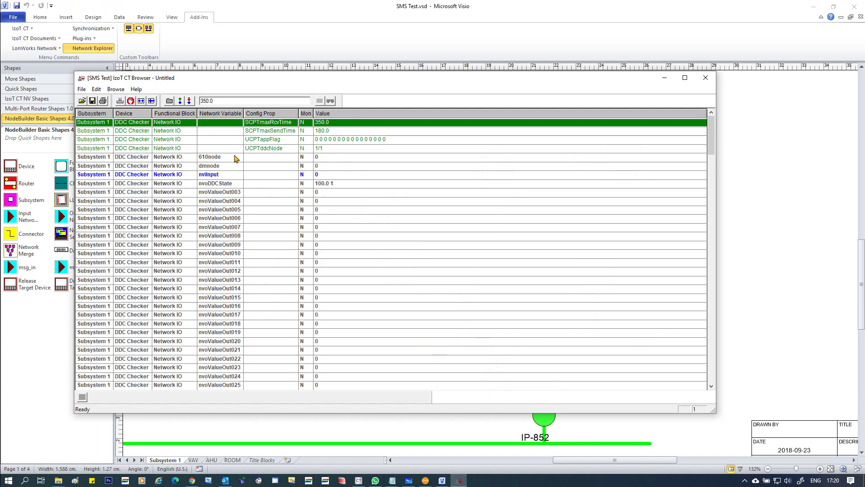
click(713, 373)
click(713, 374)
click(712, 373)
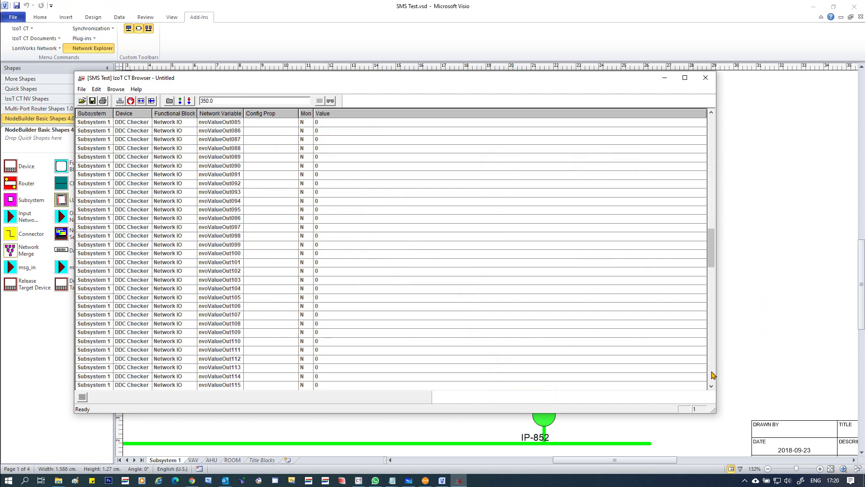
click(712, 373)
click(712, 374)
click(712, 374)
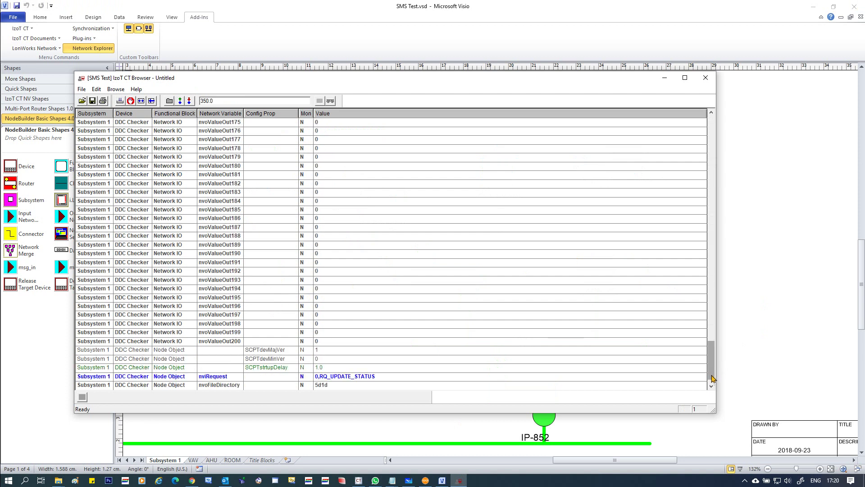
click(711, 386)
click(711, 386)
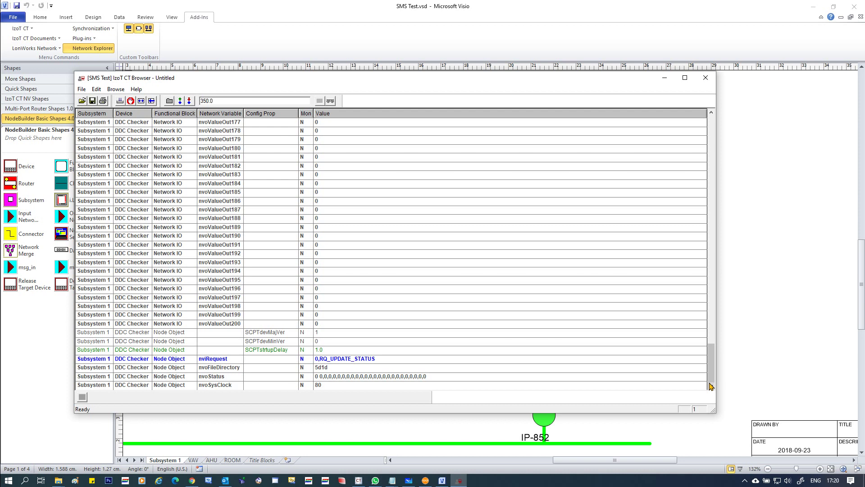
drag(711, 374, 712, 135)
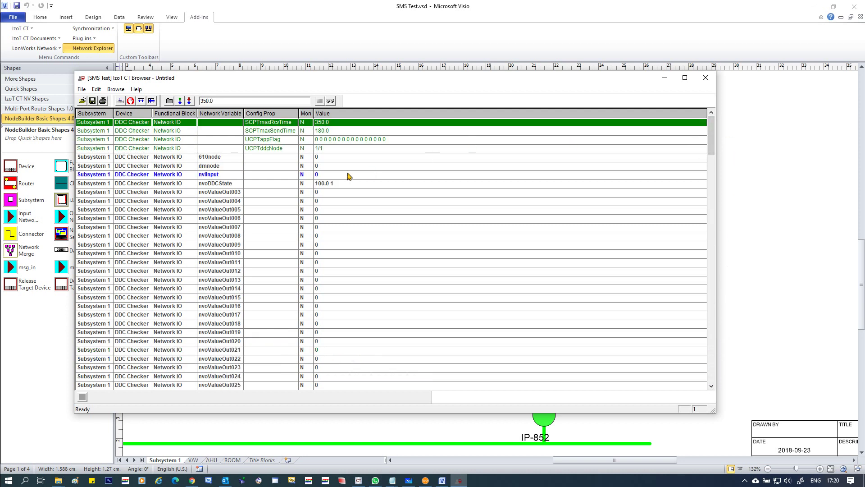
- Examine the Network IO configuration properties SCPTmaxRcvTime, SCPTmaxSendTime, UCPTappFlag and UCPTddcNode of the DDC Checker
click(273, 132)
click(272, 141)
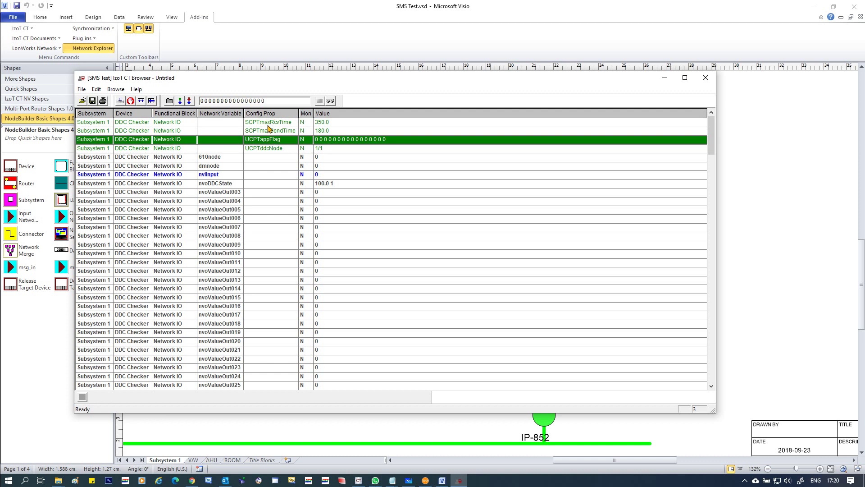
click(271, 124)
click(268, 133)
click(268, 141)
click(267, 149)
click(270, 132)
click(273, 124)
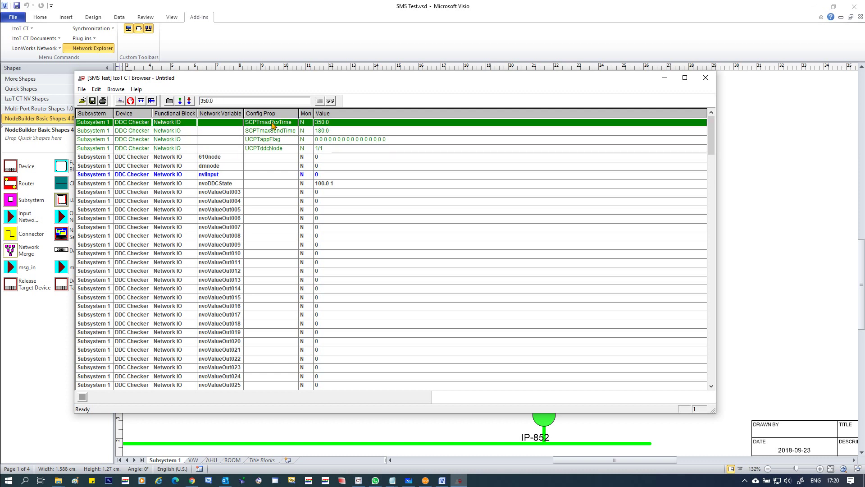
- Examine the Network IO network variables of the DDC Checker, including nvoValueOut003 to nvoValueOut008, nviInput, dmnode and 610node
click(215, 195)
click(216, 202)
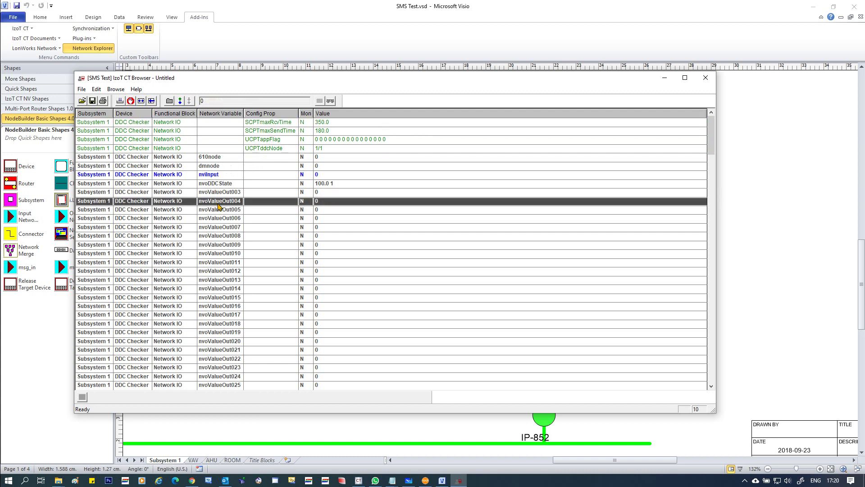
click(220, 210)
click(220, 219)
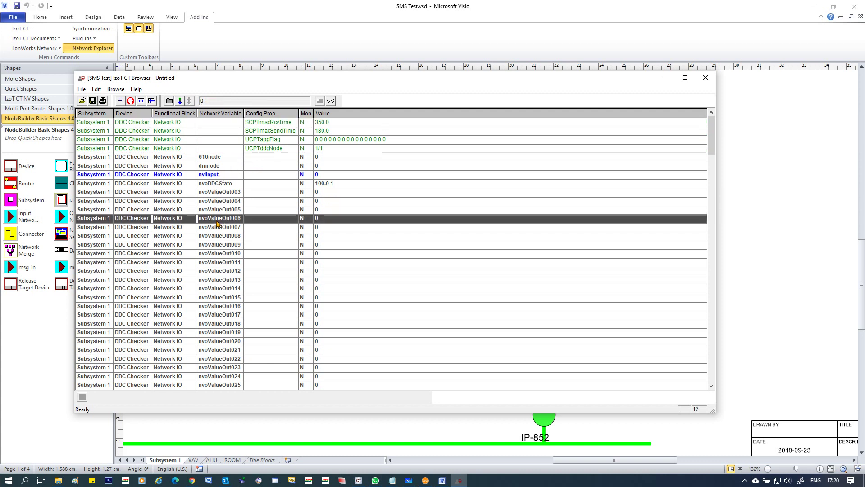
click(219, 228)
click(216, 236)
click(220, 176)
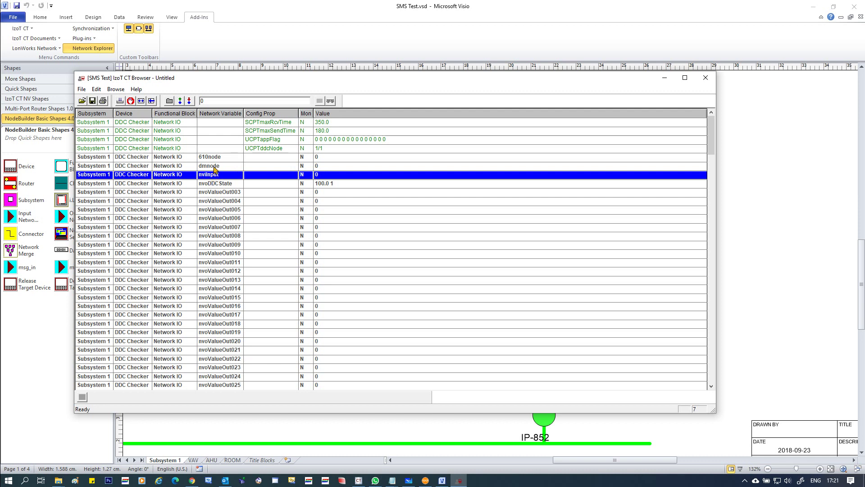
click(215, 167)
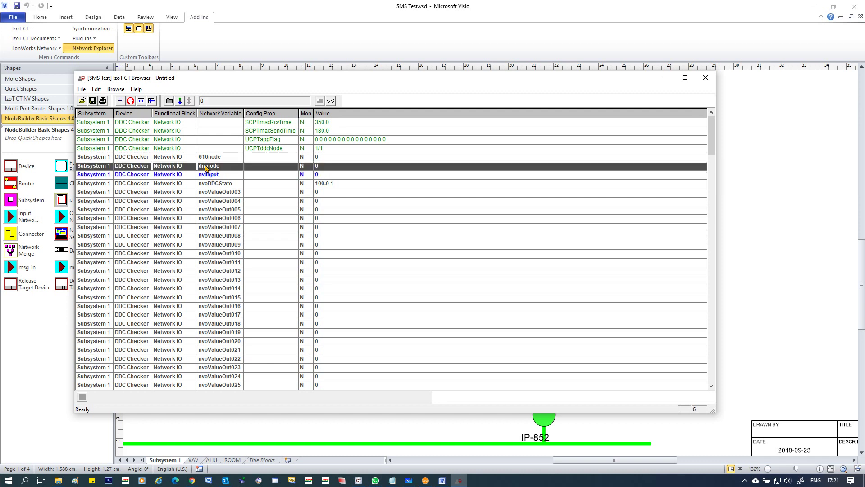
click(209, 158)
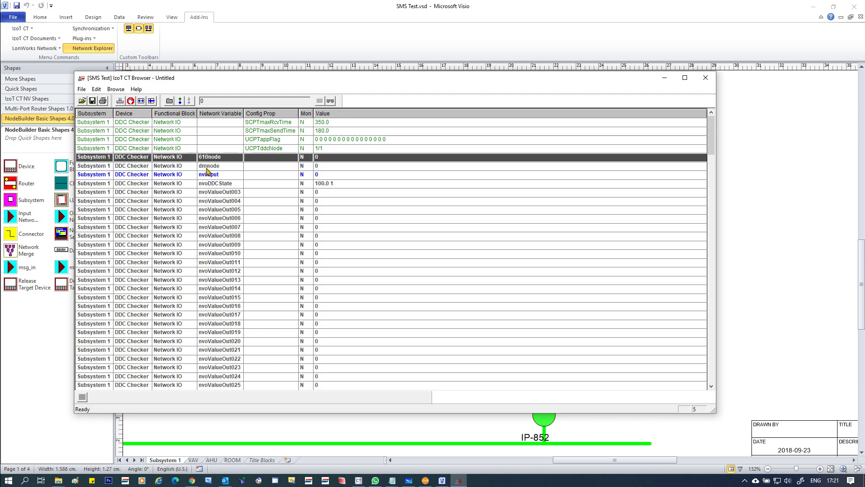
click(214, 202)
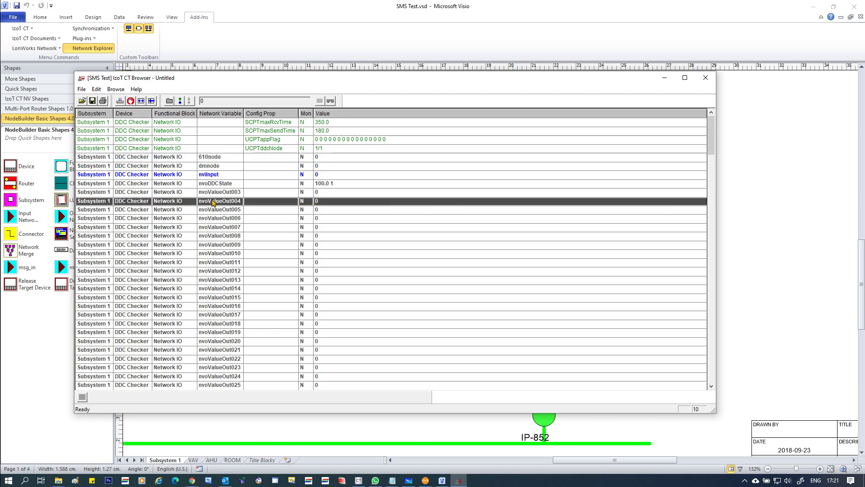
click(211, 230)
click(220, 177)
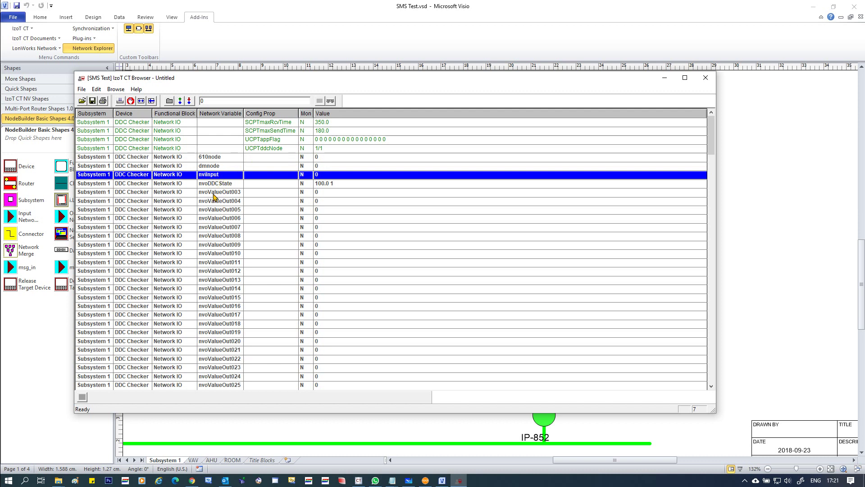
click(213, 195)
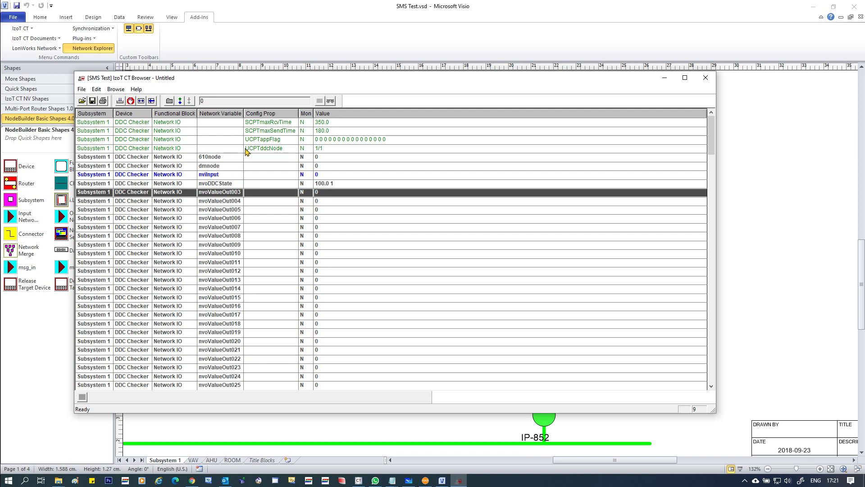
- Compare the Network IO configuration properties, from UCPTddcNode up to SCPTmaxRcvTime, with the output variable nvoValueOut003
click(268, 150)
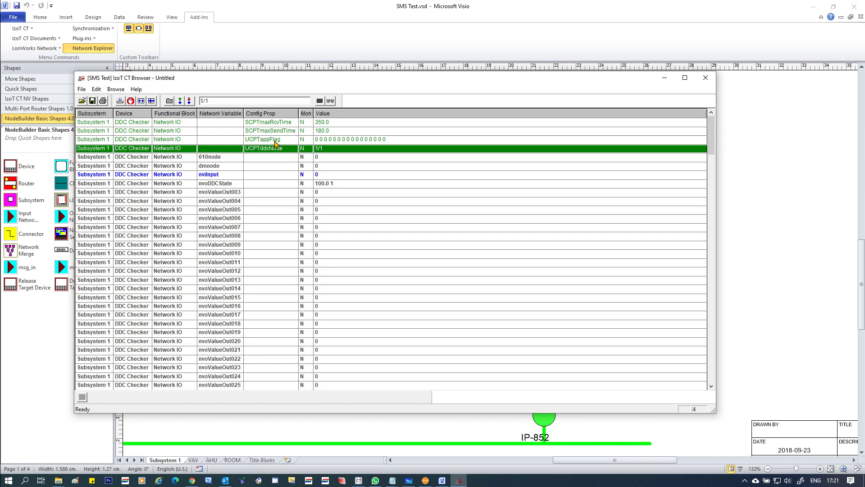
click(276, 142)
click(275, 132)
click(277, 125)
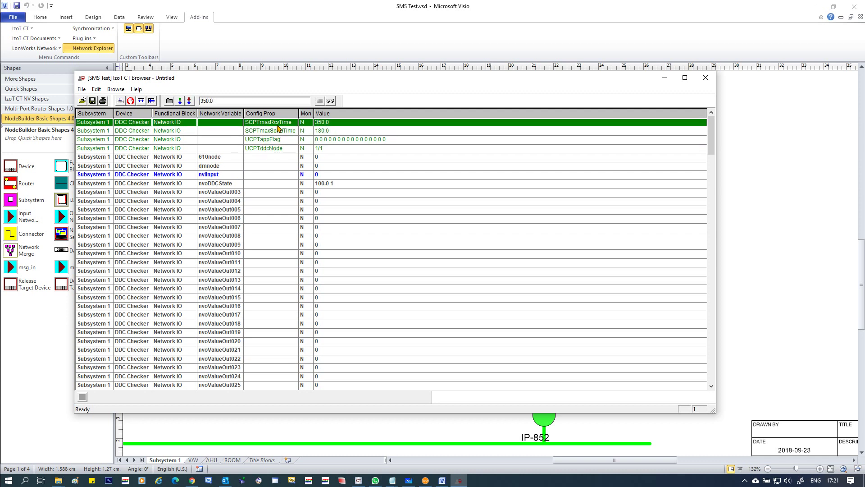
click(275, 152)
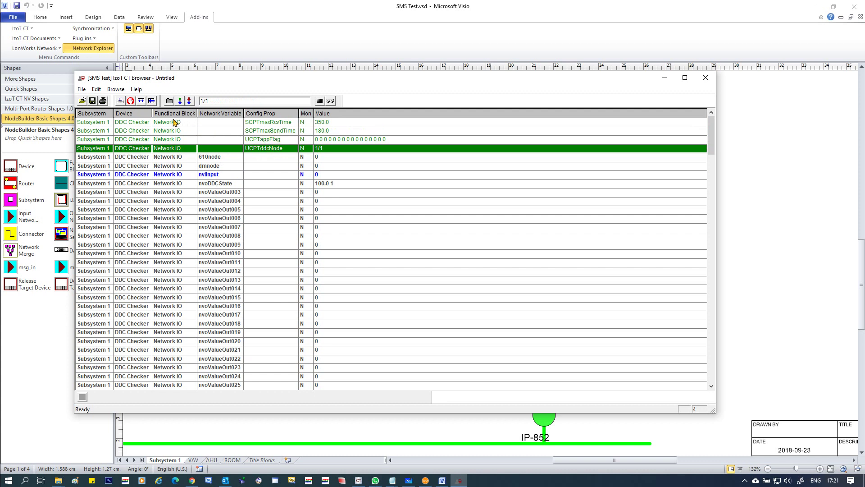
click(217, 195)
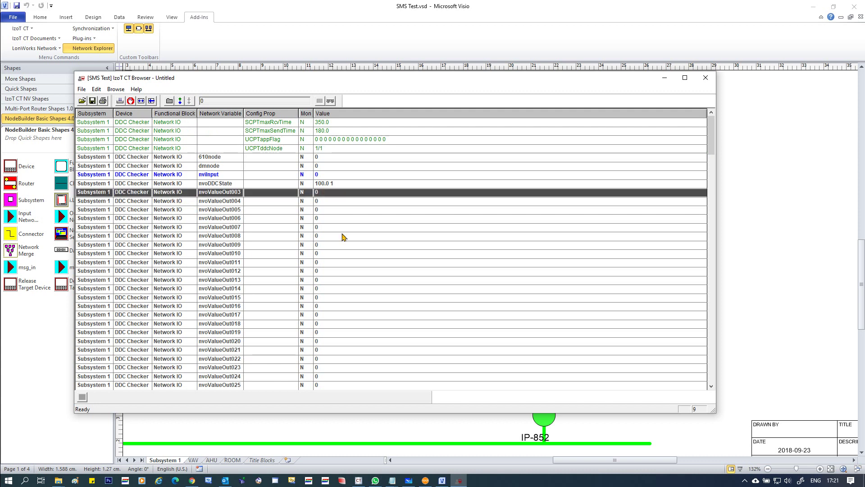
- Examine the Node Object entries at the end of the DDC Checker list, including SCPTdevMajVer, SCPTdevMinVer and SCPTstrtupDelay
click(712, 373)
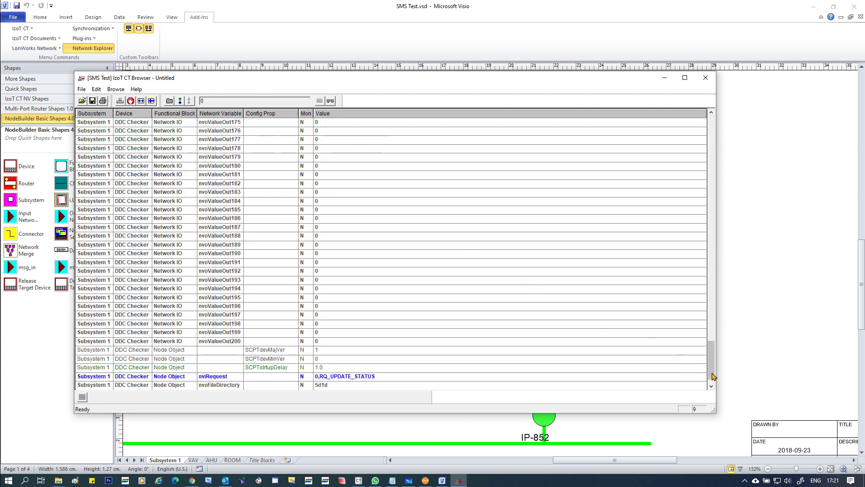
click(175, 352)
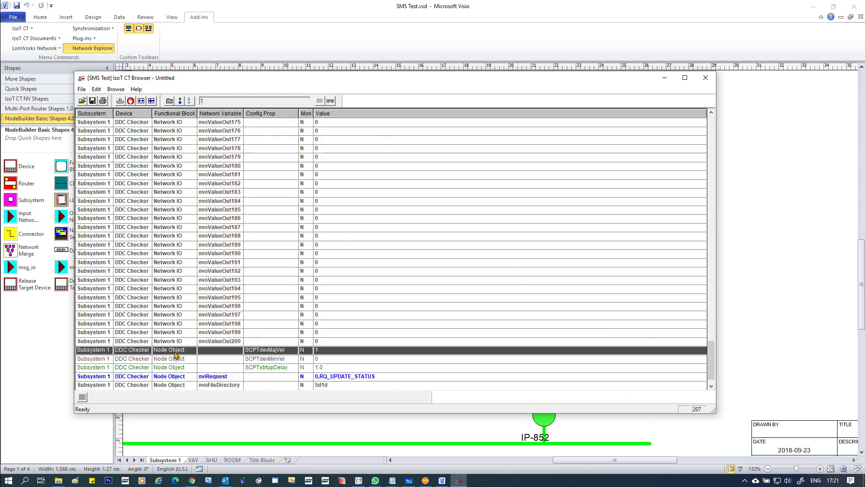
click(171, 342)
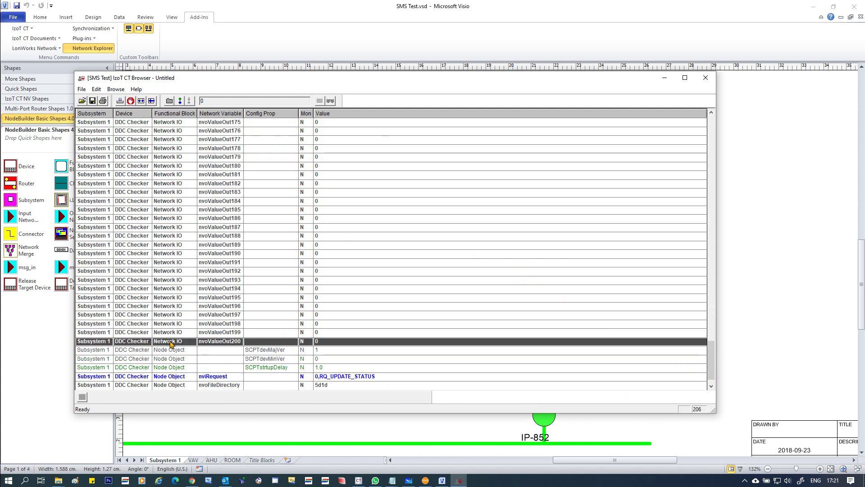
click(173, 352)
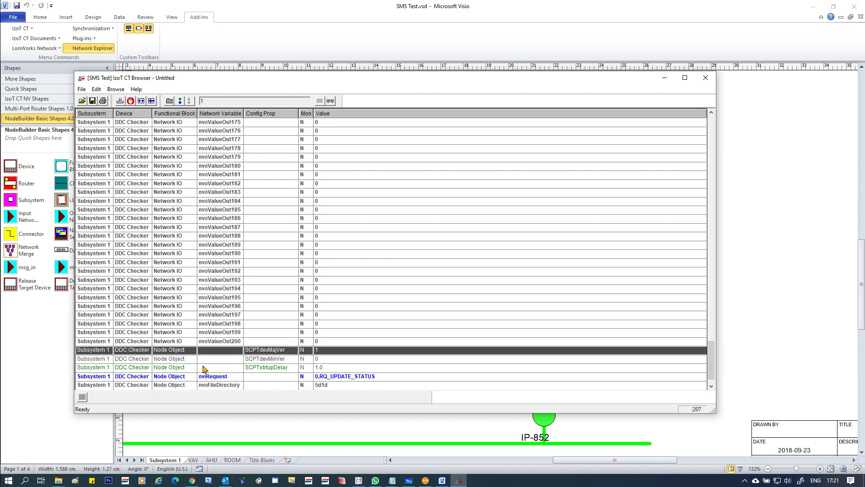
click(174, 360)
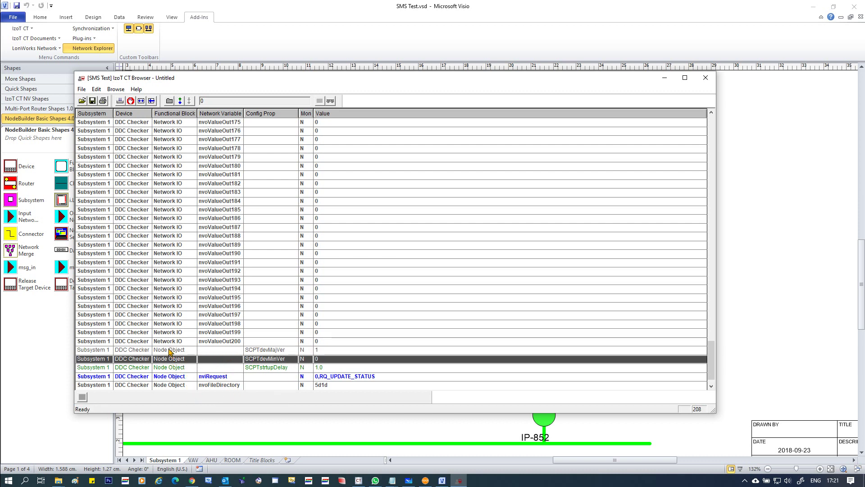
click(259, 352)
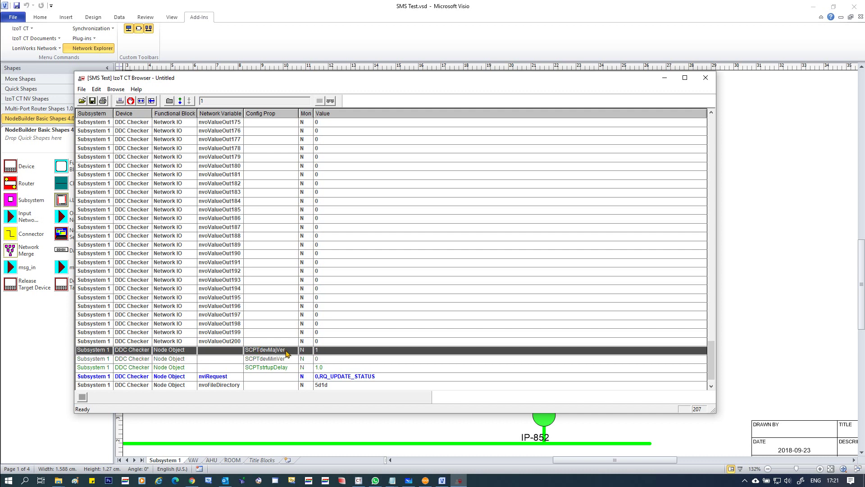
click(276, 359)
click(271, 367)
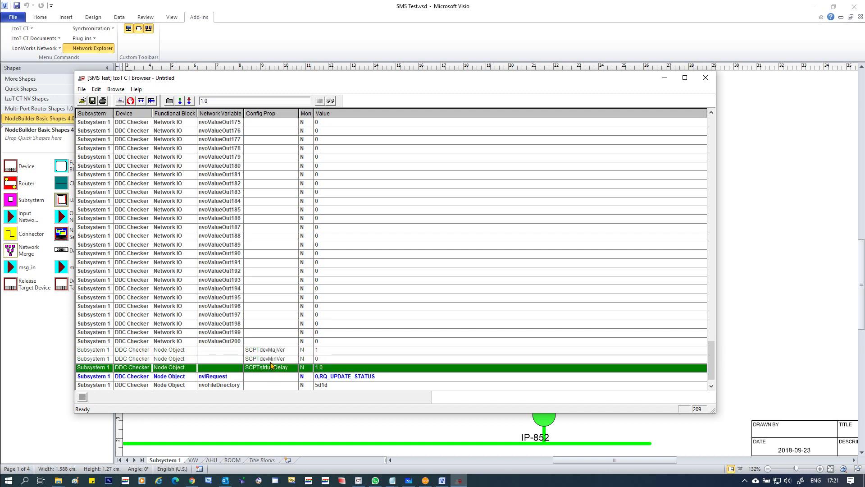
- Compare the Node Object version properties SCPTdevMajVer and SCPTdevMinVer of the DDC Checker
click(273, 359)
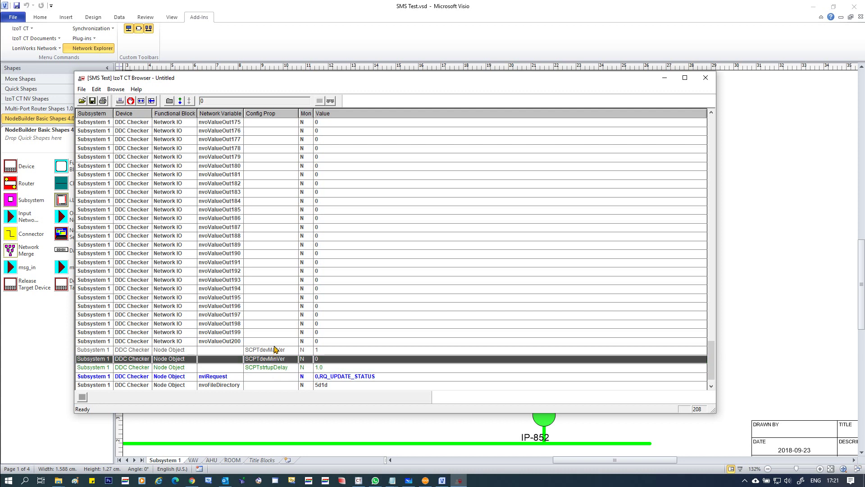
click(276, 350)
click(275, 358)
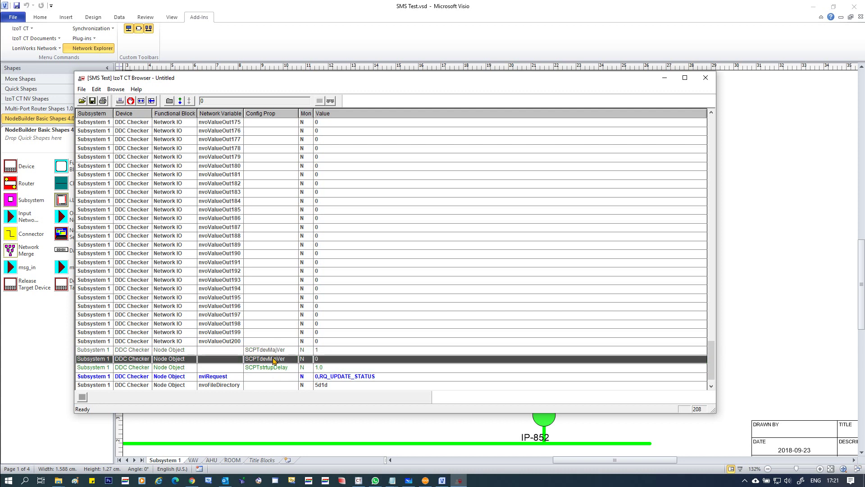
click(274, 351)
click(275, 359)
click(274, 351)
click(275, 361)
click(323, 349)
click(319, 359)
- Set the Node Object configuration property SCPTstrtupDelay of the DDC Checker to 2.0
click(279, 368)
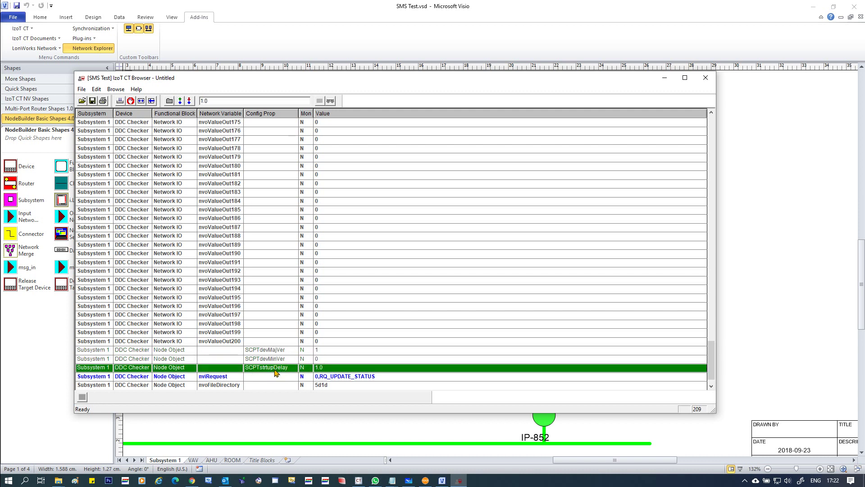
click(270, 377)
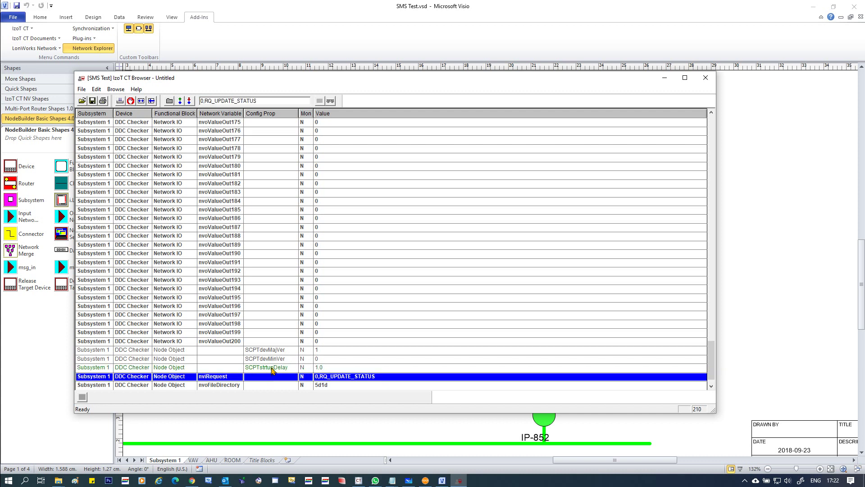
click(327, 369)
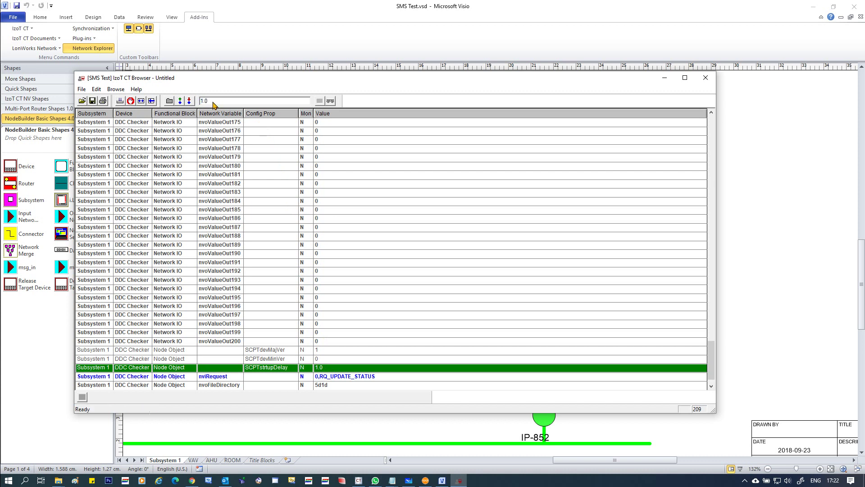
text(2)
- Check which DDC Checker Node Object entries accept a value, from nviRequest and nvoFileDirectory up to SCPTdevMajVer
click(336, 377)
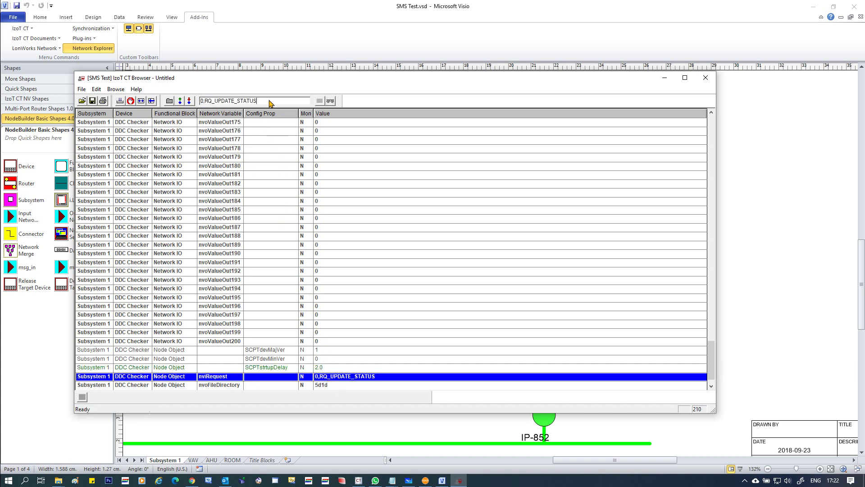
click(329, 386)
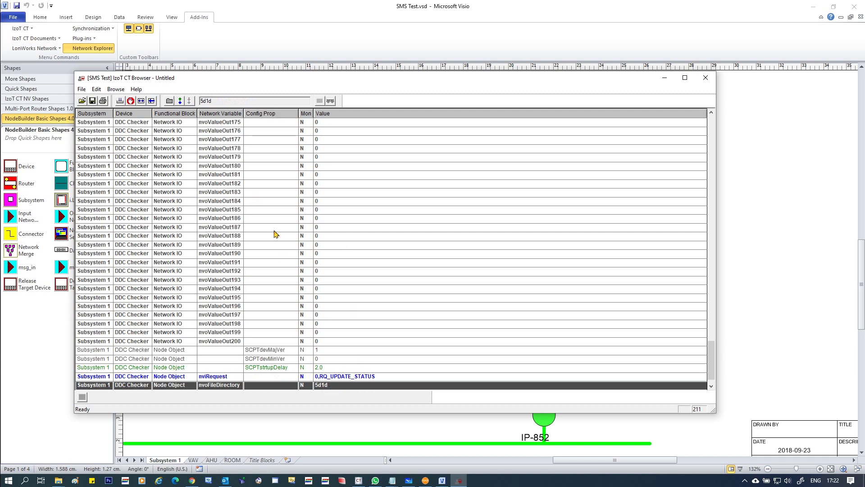
click(317, 352)
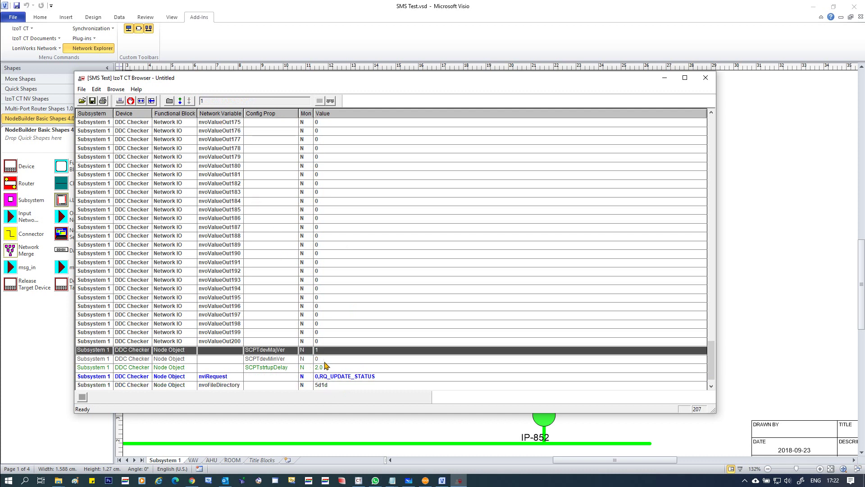
click(324, 361)
click(326, 369)
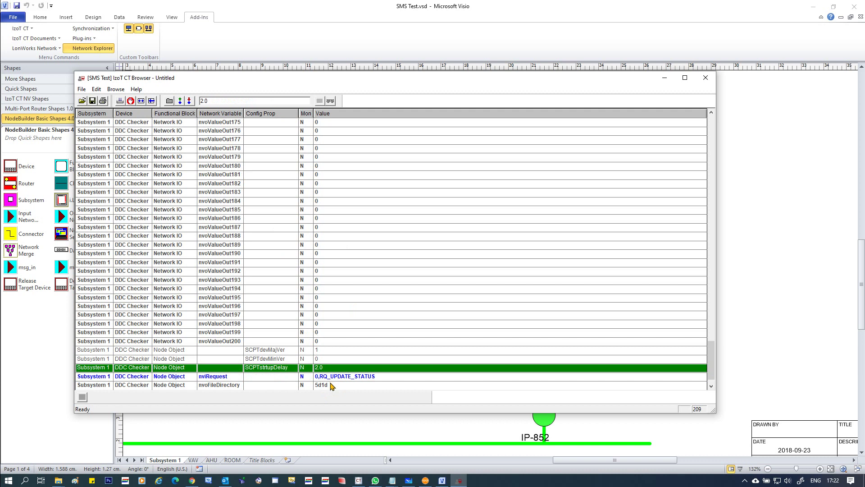
click(332, 386)
click(336, 377)
click(339, 367)
click(341, 351)
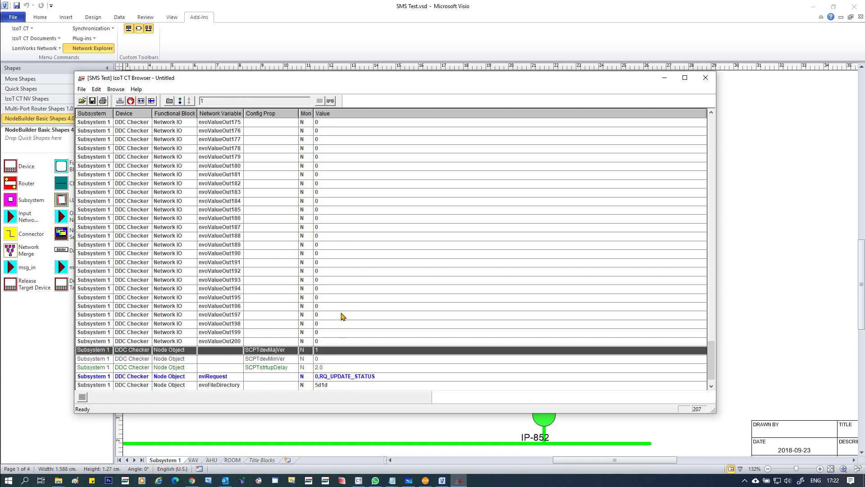
- Examine the Network IO output variables nvoValueOut197, nvoValueOut193, nvoValueOut186 and nvoValueOut185 of the DDC Checker
click(341, 316)
click(350, 280)
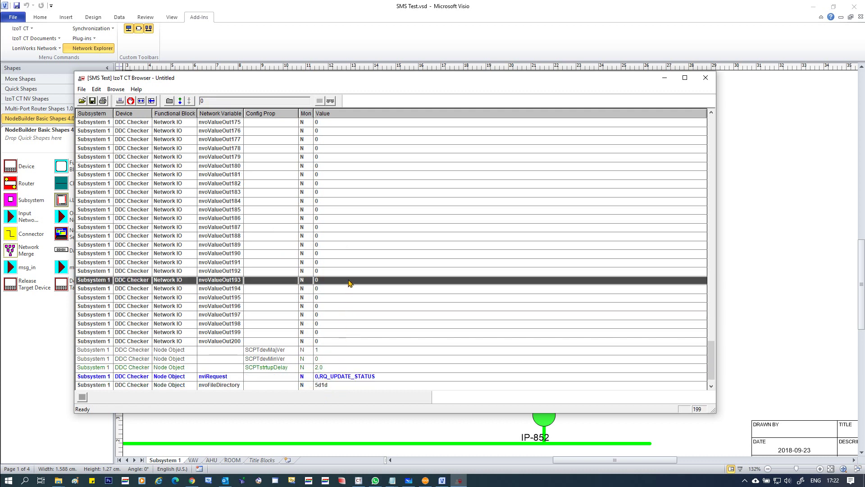
click(343, 220)
click(341, 211)
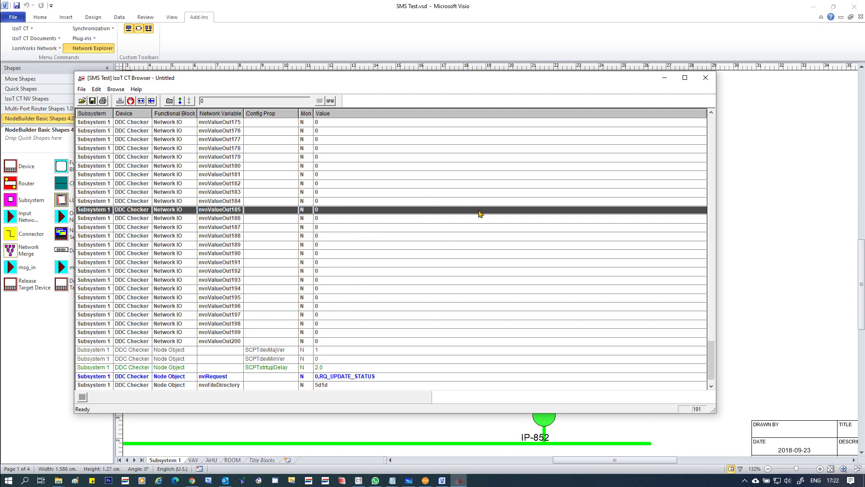
- Return to the start of the DDC Checker's variable list and close the browser to show the network drawing
mouse_move(715, 370)
mouse_down()
mouse_move(715, 384)
mouse_move(716, 136)
mouse_up()
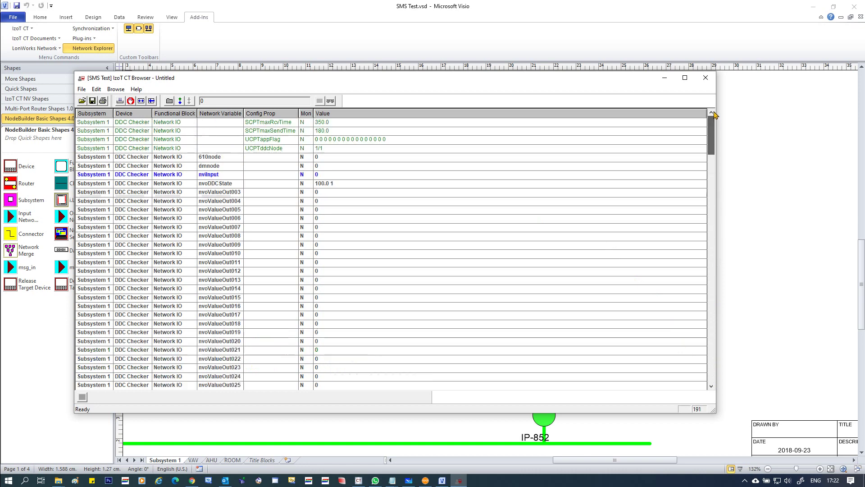
click(706, 77)
click(713, 290)
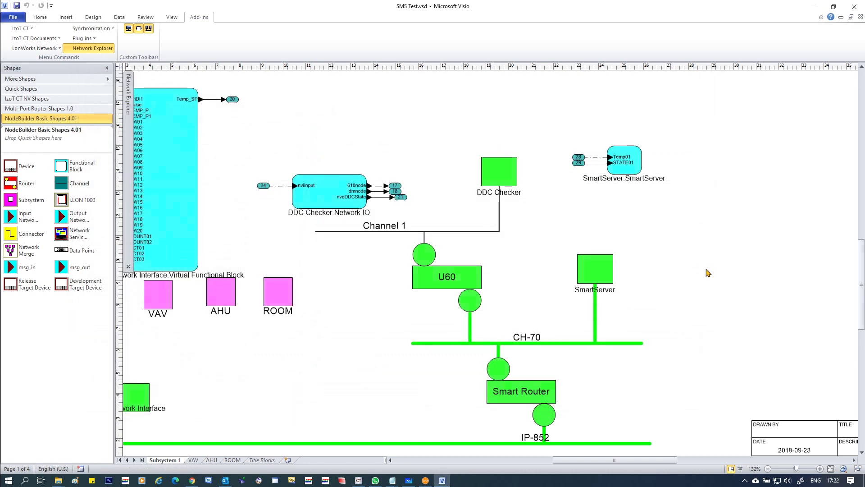